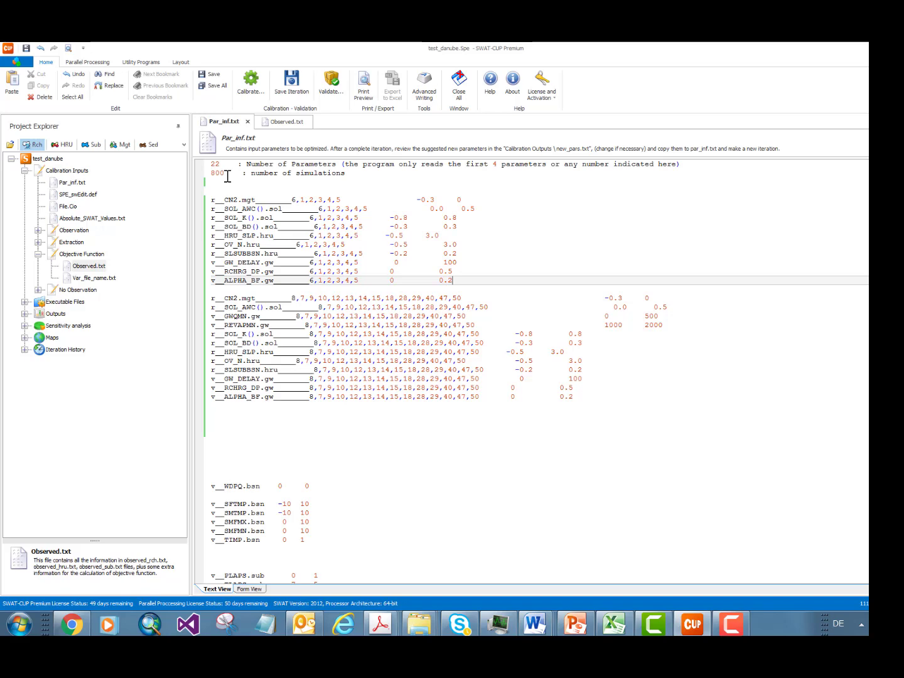
Bring up Observed.txt, execute the SPE_Single_Obj_Post.bat calibration step, and close its process window once it has finished.
left_click(274, 123)
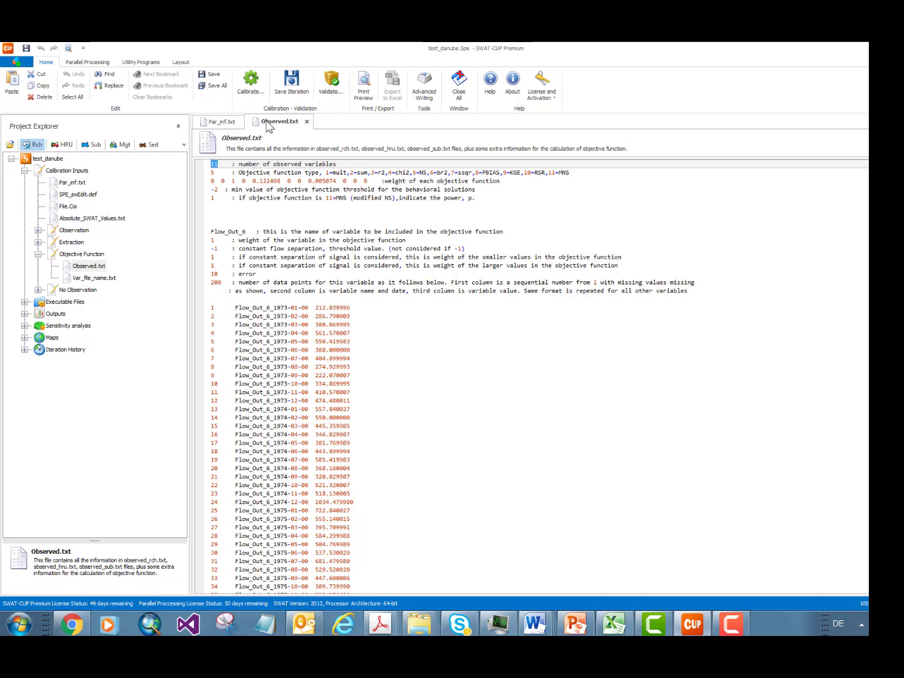
left_click(250, 82)
left_click(519, 305)
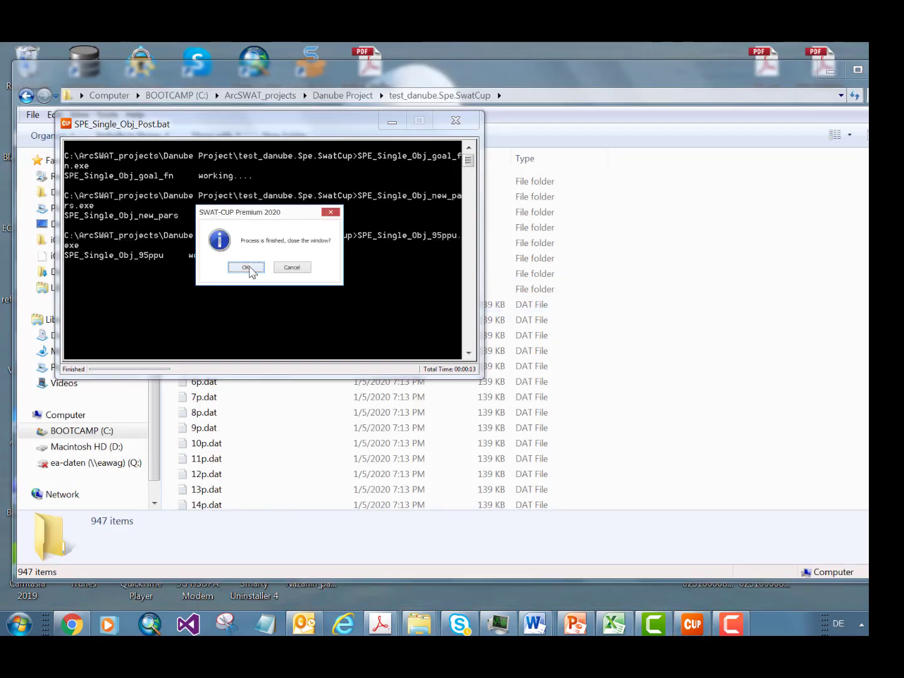
left_click(252, 269)
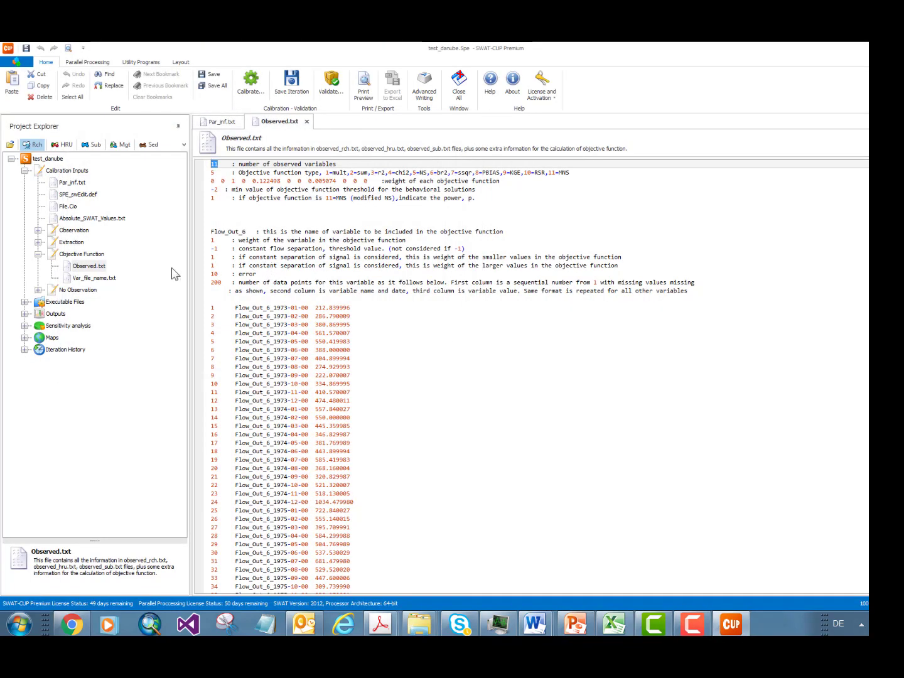
Open the 95ppu plot from the single-objective calibration outputs and review every variable from Flow_Out_6 through Flow_Out_51.
left_click(25, 314)
left_click(38, 326)
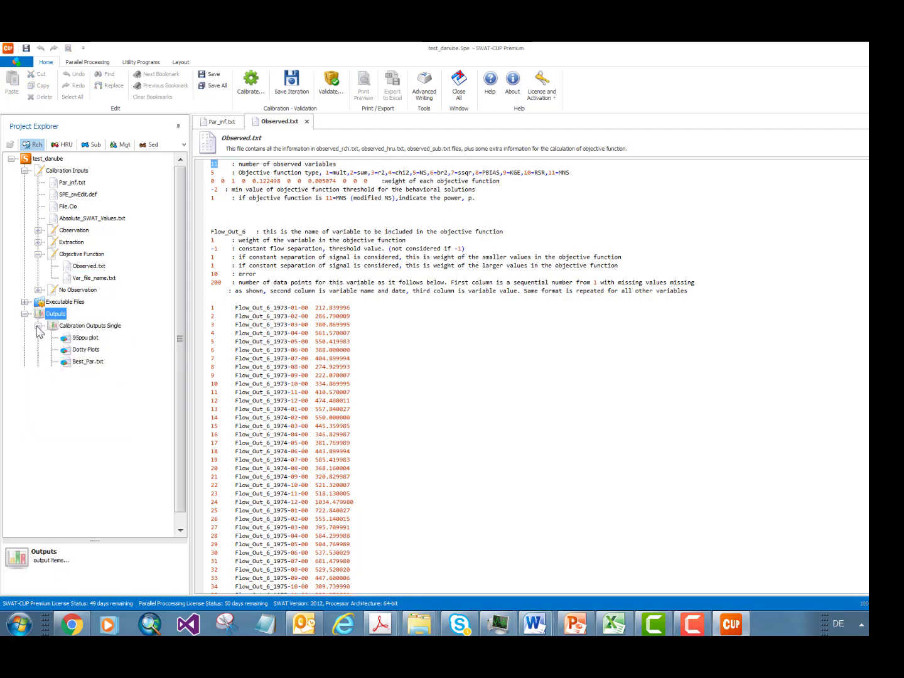
double_click(74, 339)
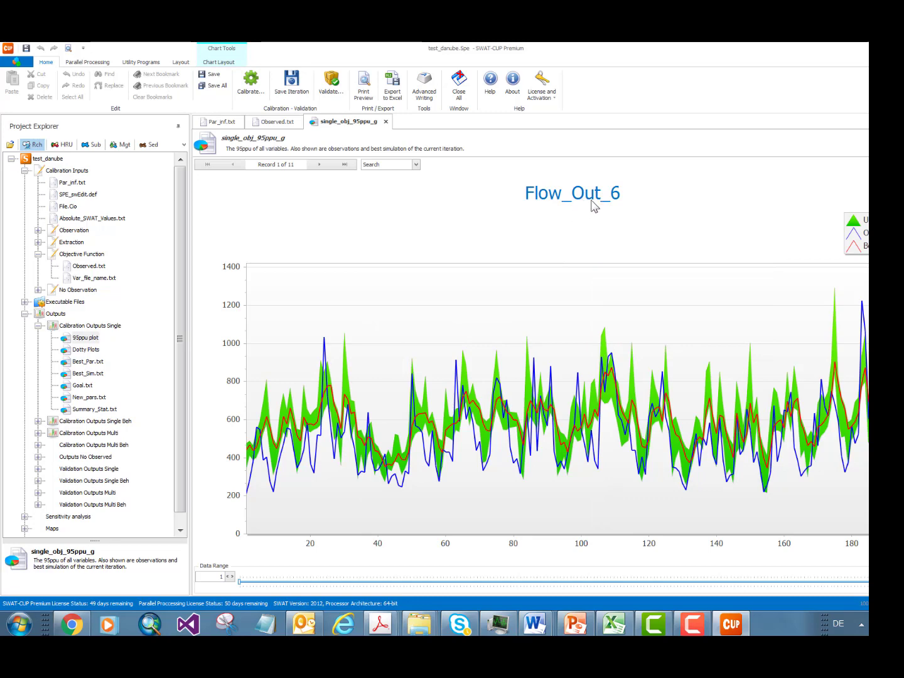
left_click(319, 164)
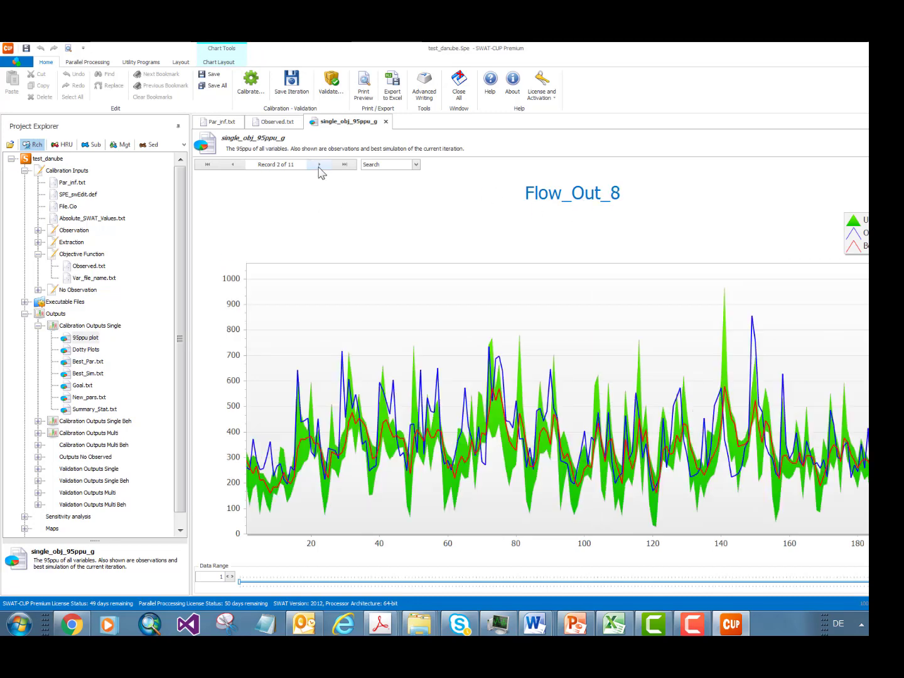
left_click(320, 165)
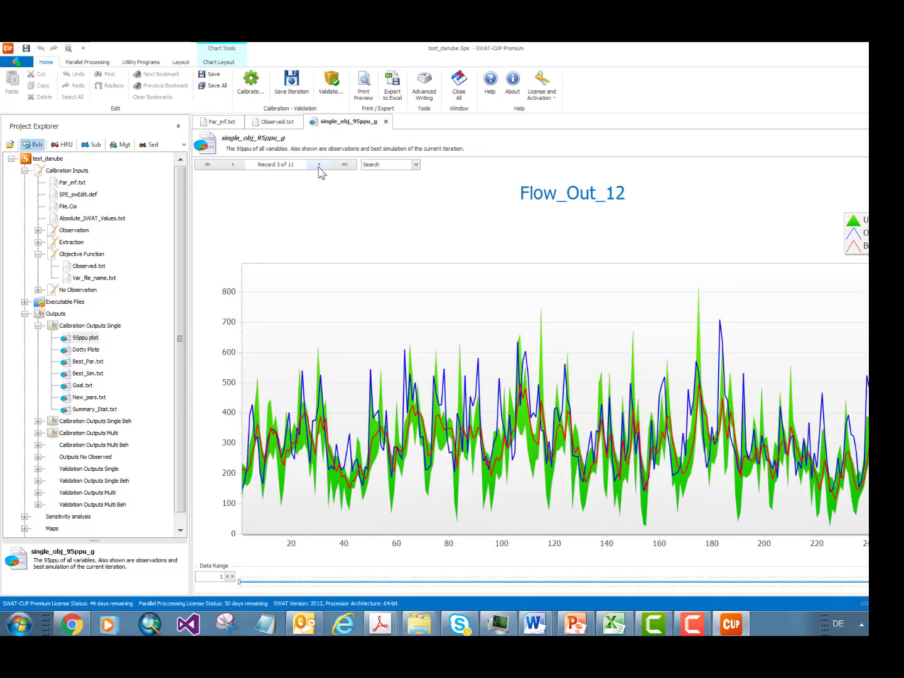
left_click(319, 164)
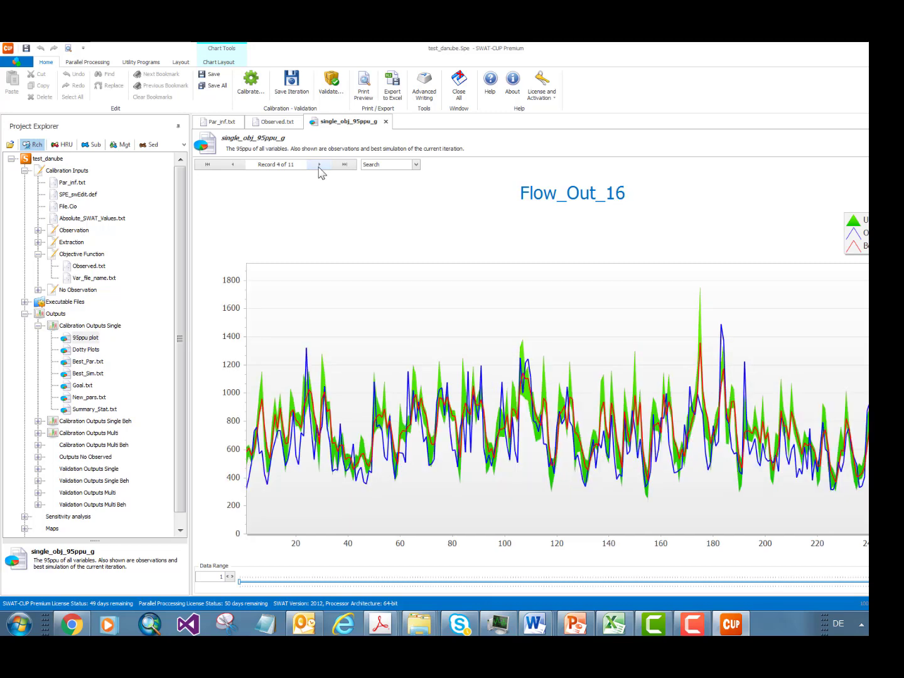
left_click(320, 164)
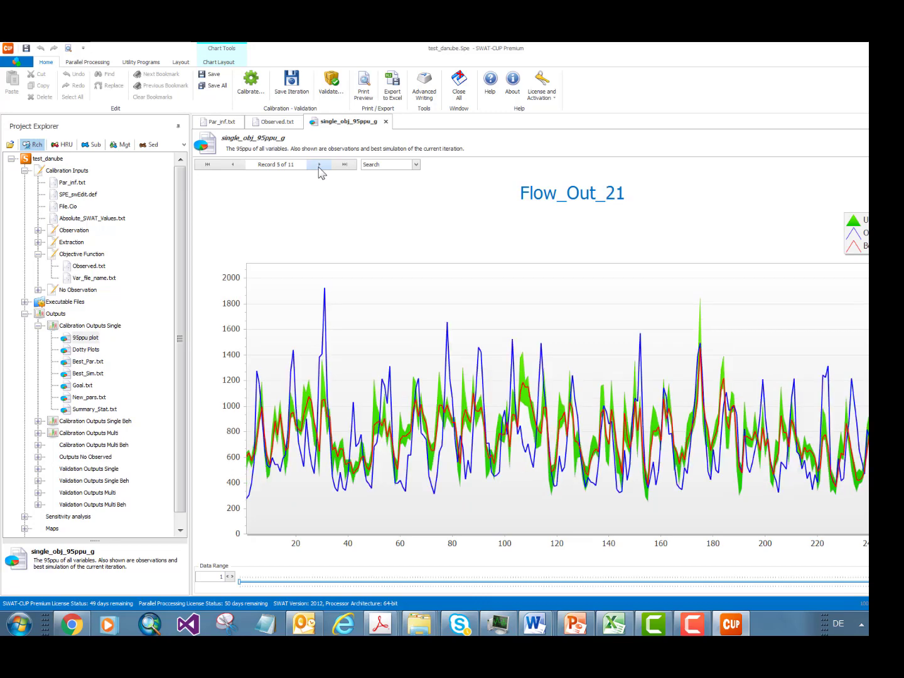
left_click(319, 165)
left_click(320, 164)
left_click(320, 164)
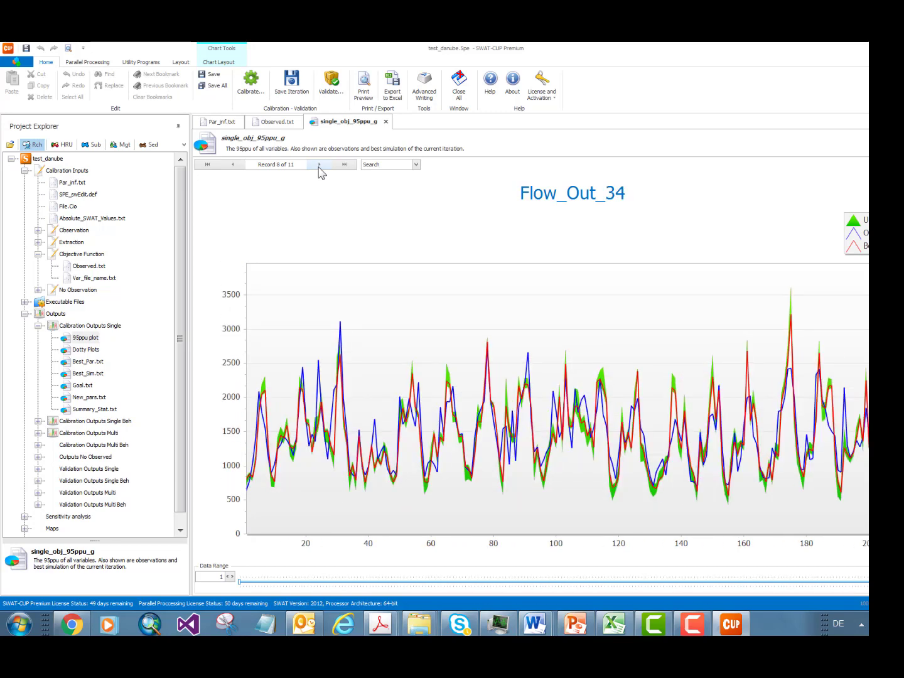
left_click(319, 164)
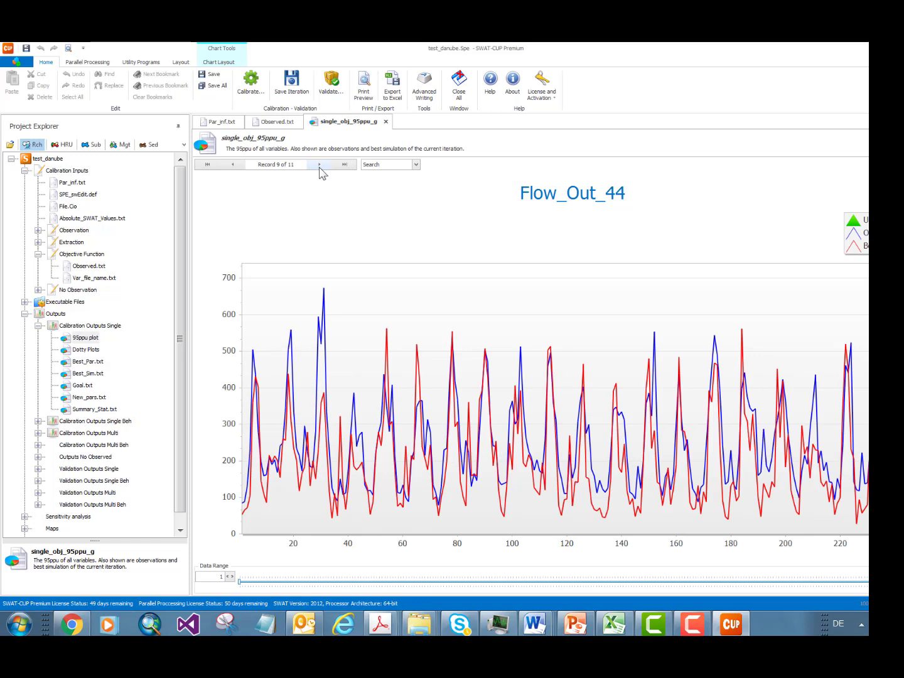
left_click(319, 165)
left_click(320, 165)
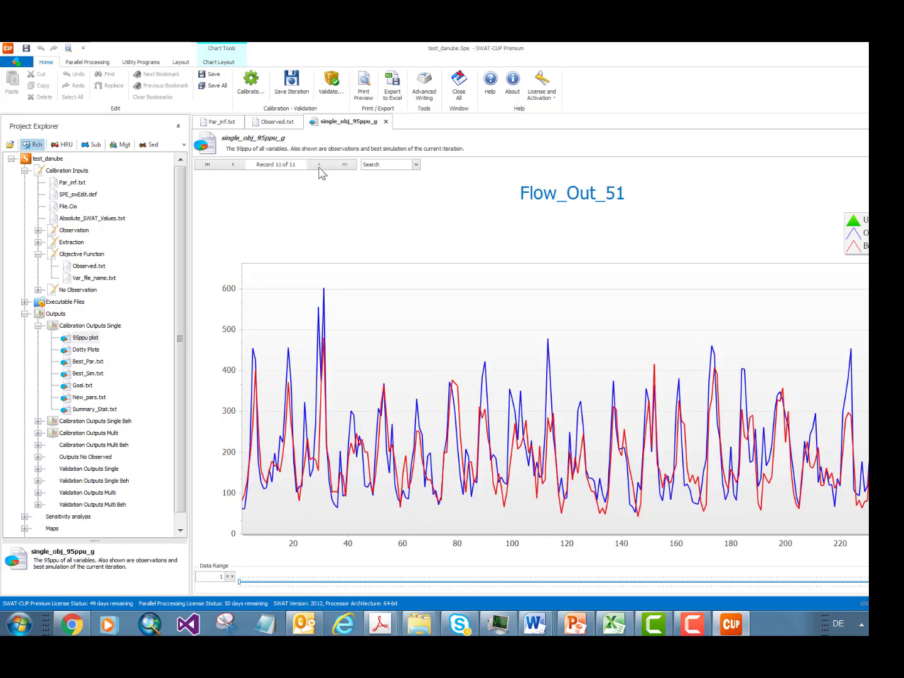
Review the single-objective Summary_Stat.txt statistics, then close both the summary and the 95ppu plot.
left_click(99, 408)
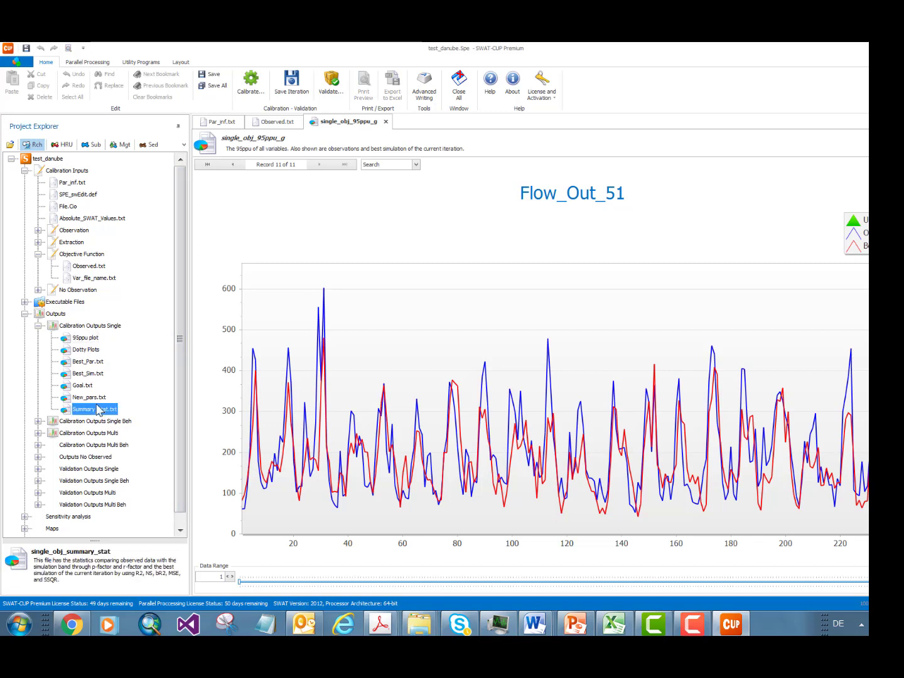
double_click(98, 409)
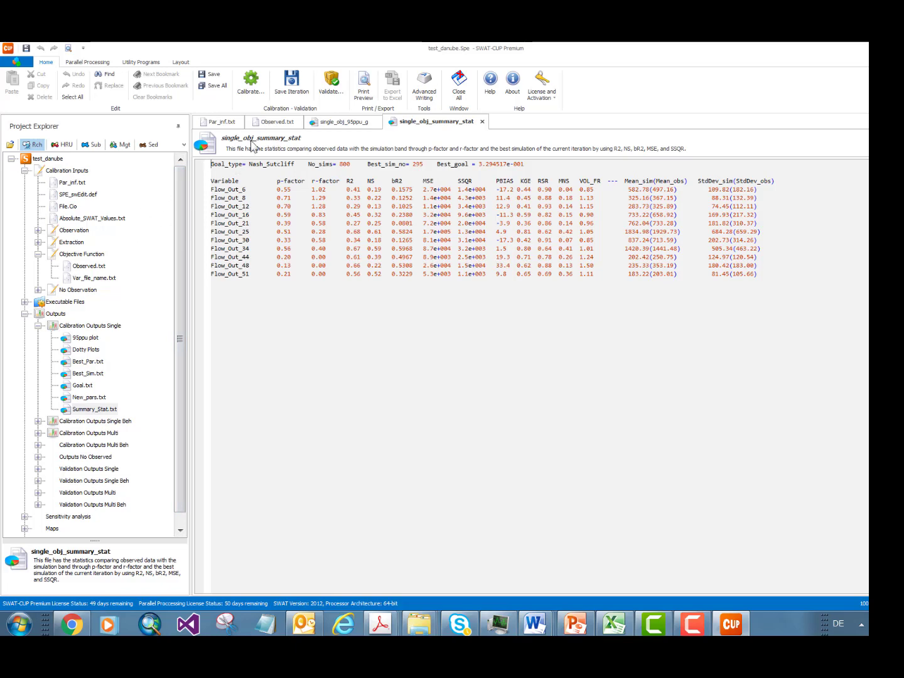
left_click(482, 121)
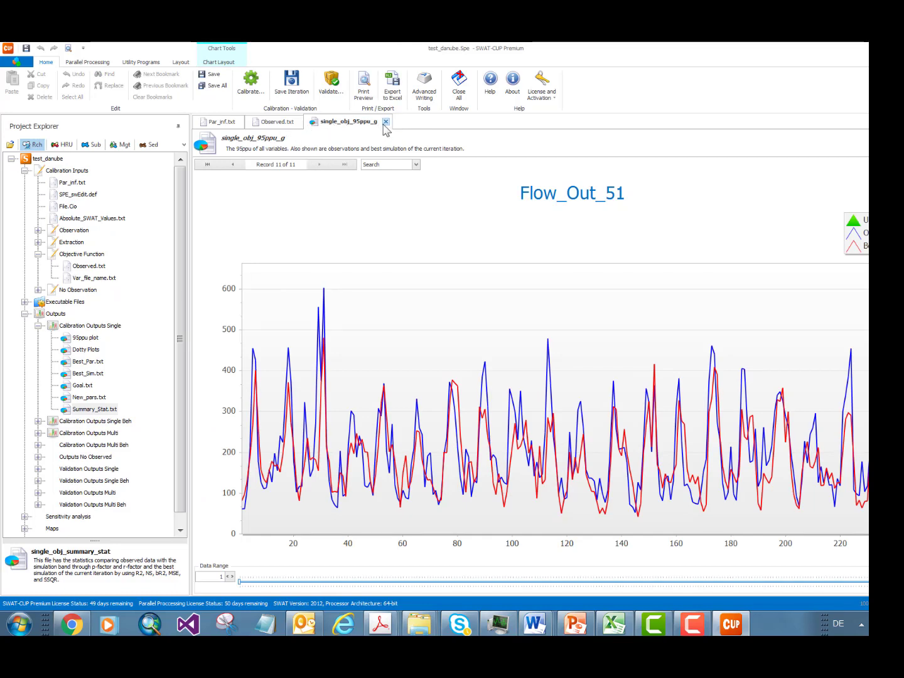
left_click(385, 122)
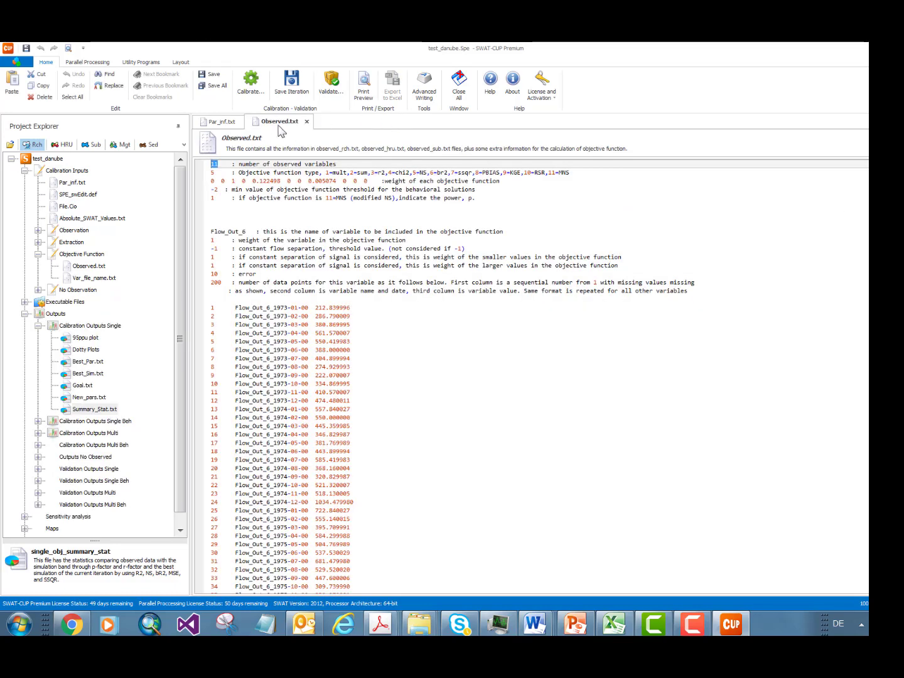
Set the objective function type in Observed.txt to 6 (br2) and save the file.
left_click(213, 174)
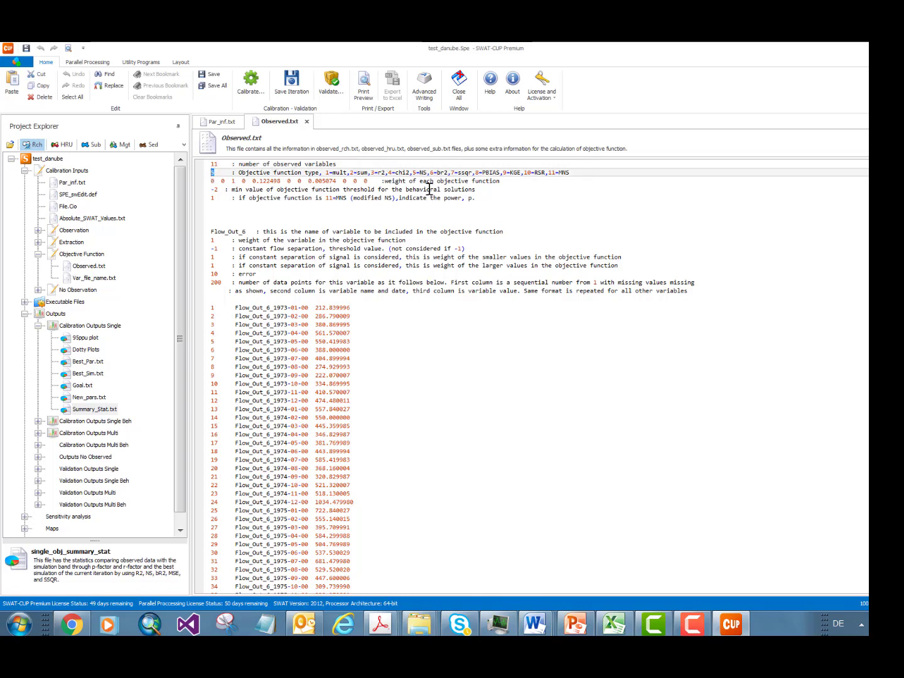
type("6")
left_click(211, 77)
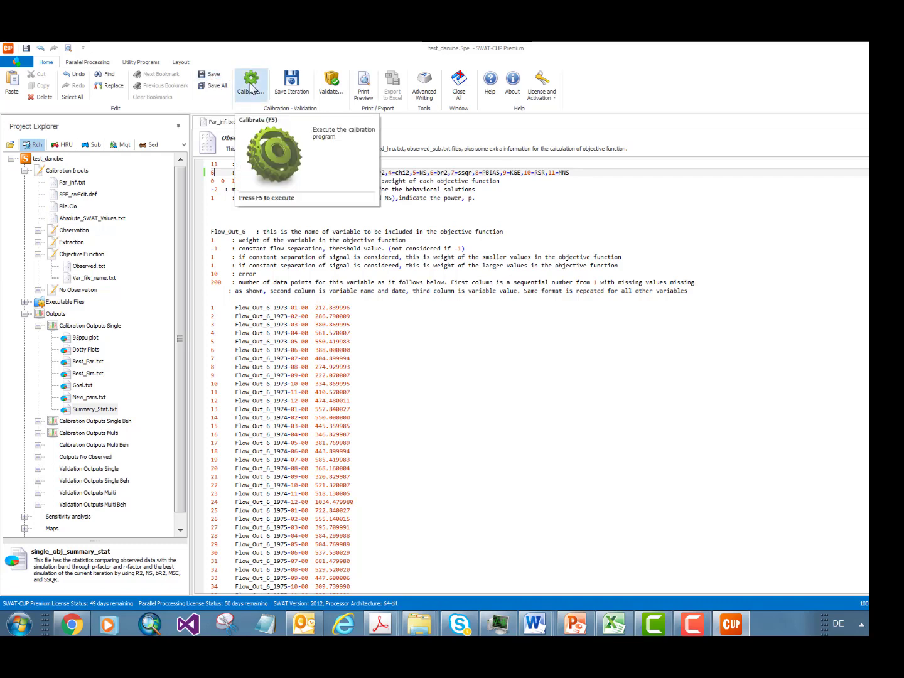
Rerun SPE_Single_Obj_Post.bat with the br2 objective function and close the finished process window.
left_click(250, 87)
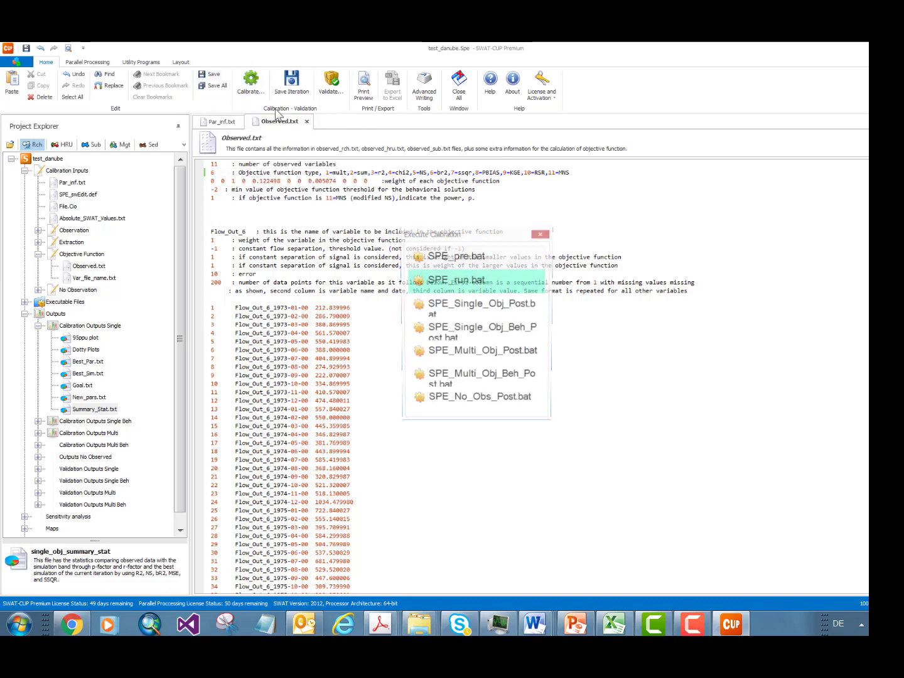
left_click(462, 313)
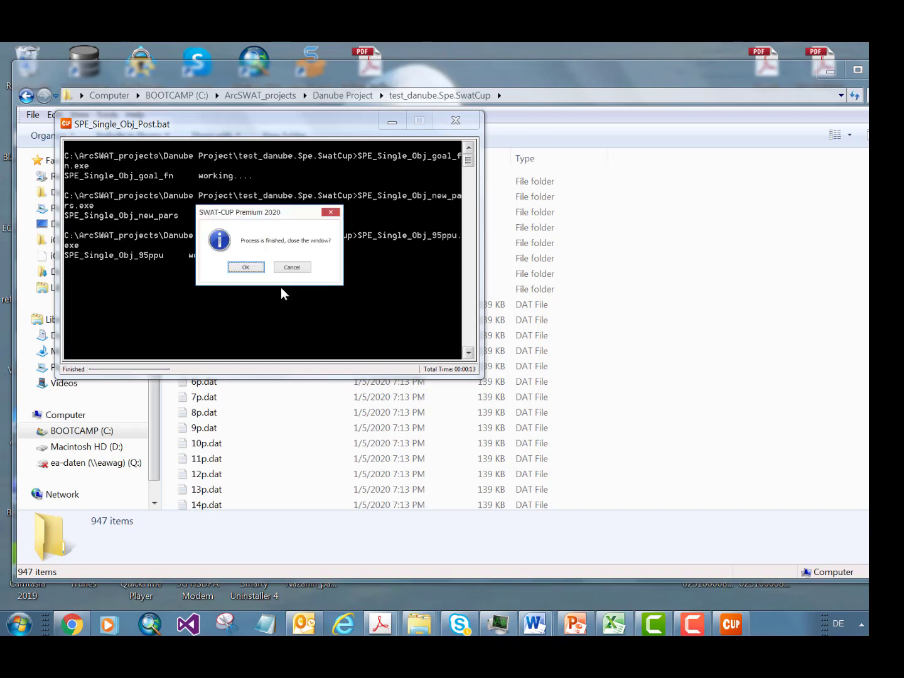
left_click(258, 267)
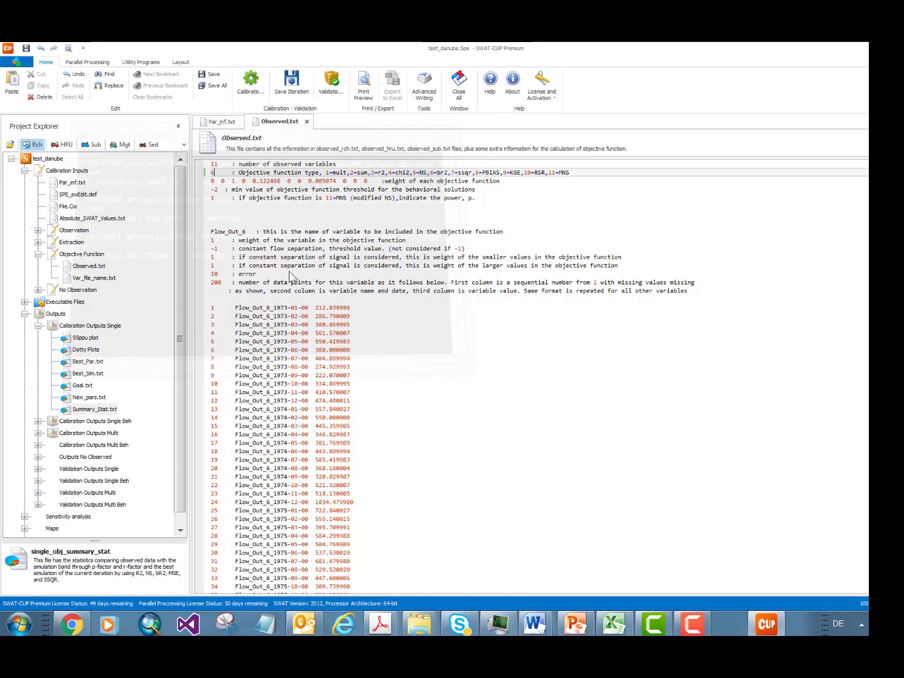
Reopen the 95ppu plot and compare the simulated and observed flows, paging forward to Flow_Out_30 and back to Flow_Out_12.
double_click(86, 340)
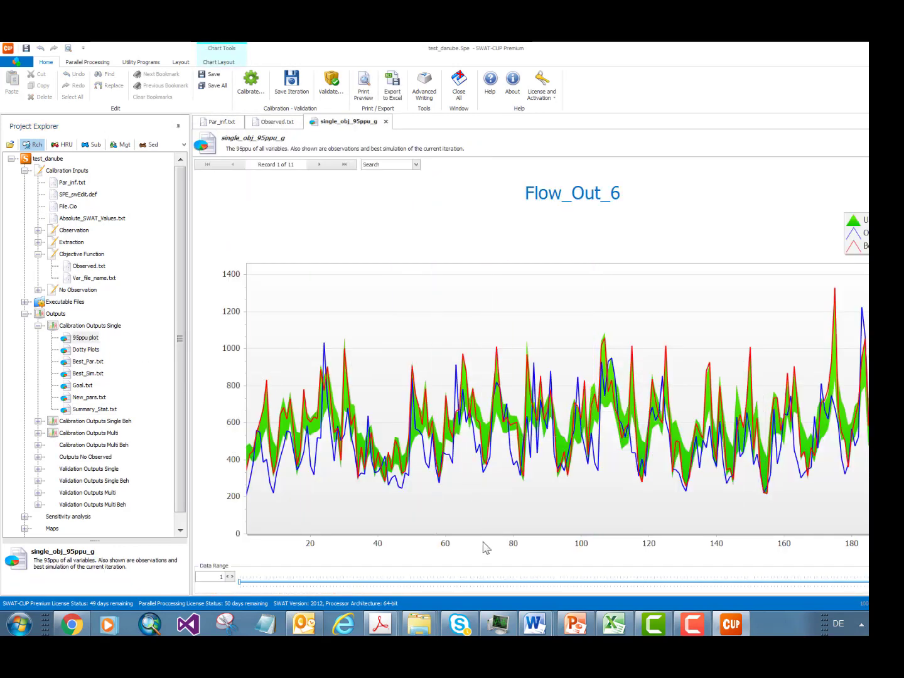
left_click(320, 165)
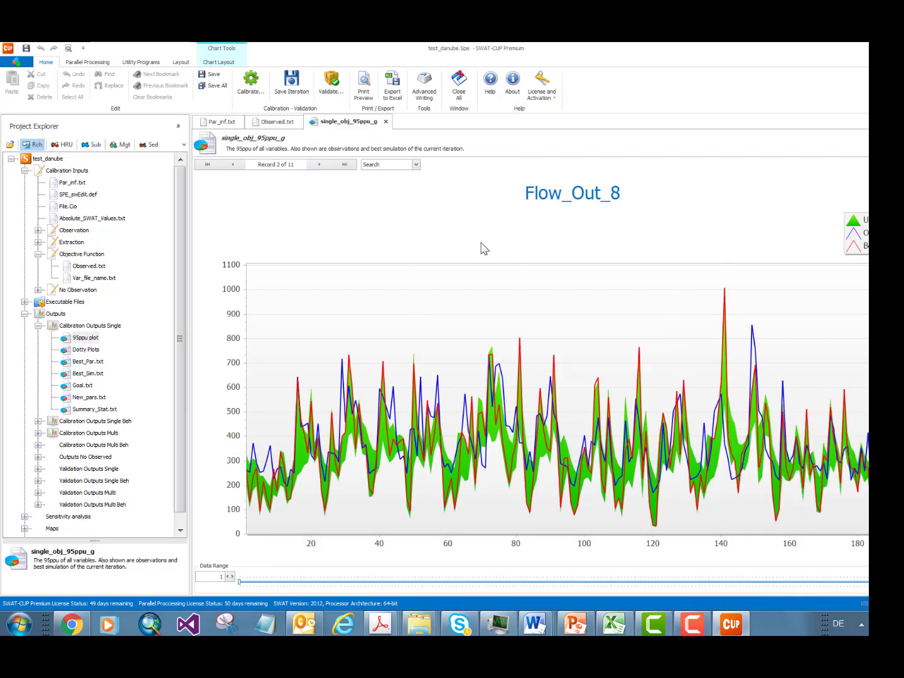
left_click(319, 165)
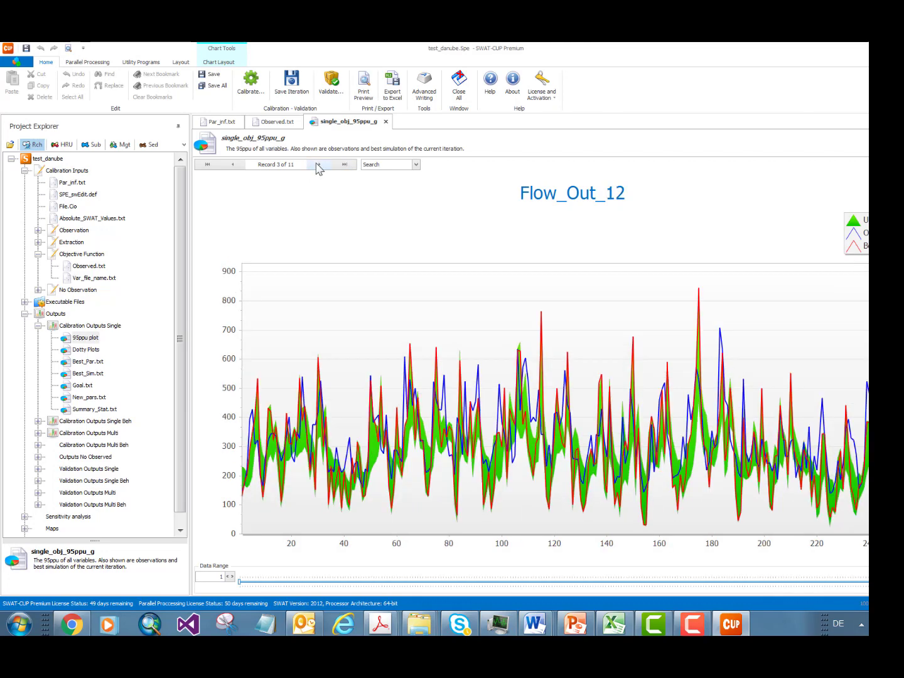
left_click(320, 165)
left_click(319, 165)
left_click(319, 164)
left_click(320, 165)
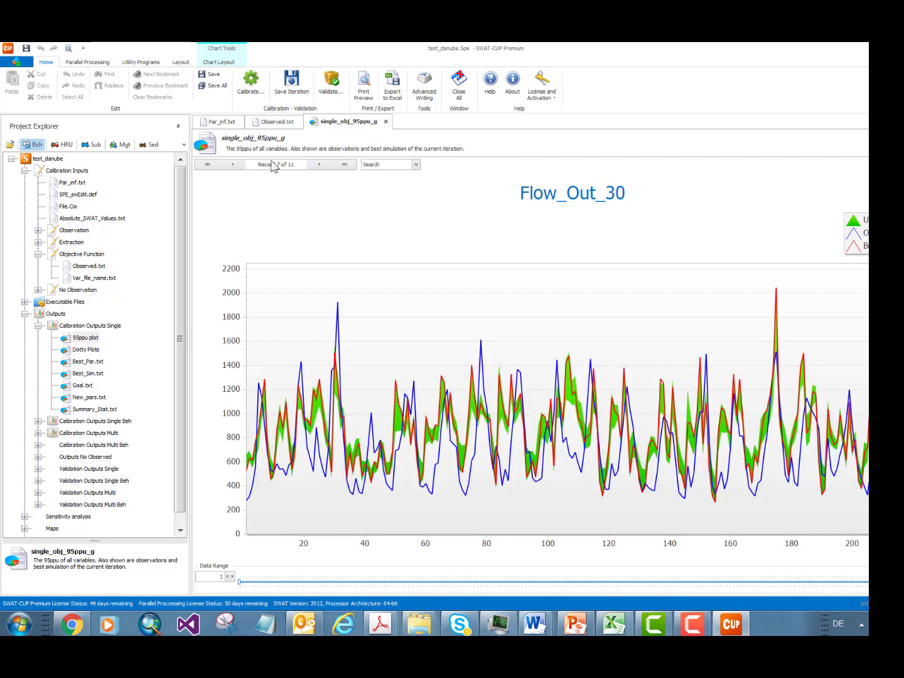
left_click(233, 164)
left_click(233, 164)
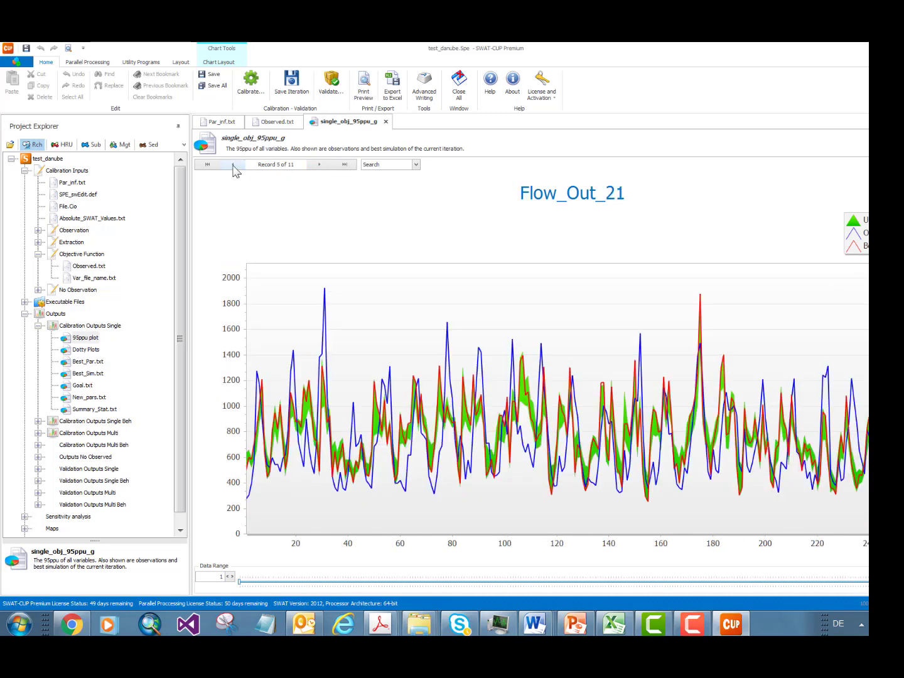
left_click(233, 164)
left_click(233, 164)
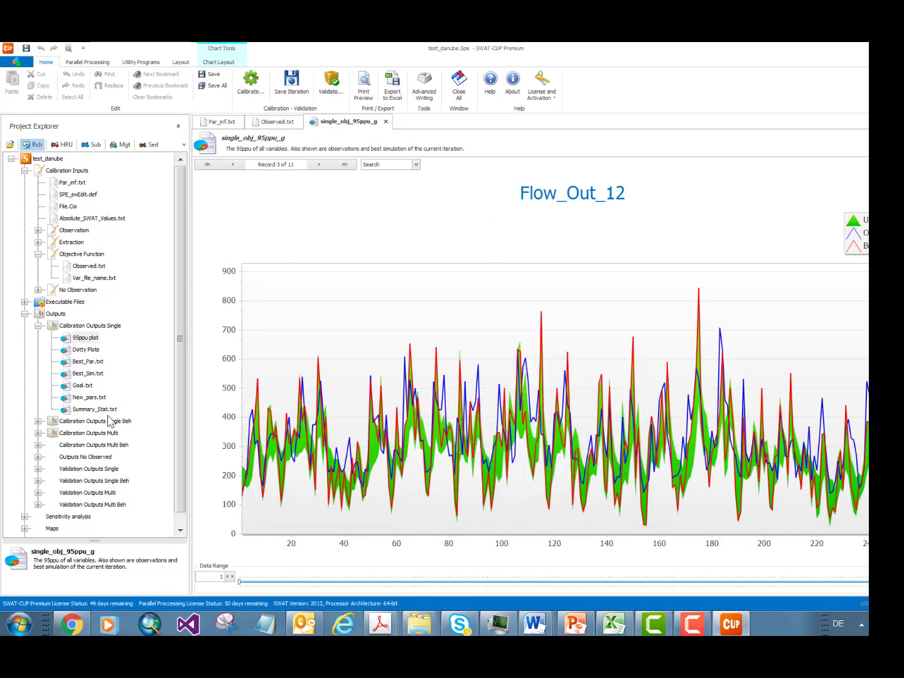
Open the Global Sensitivity Single analysis as a grid and sort the parameters by ascending P-Value.
scroll(181, 443, "down", 1)
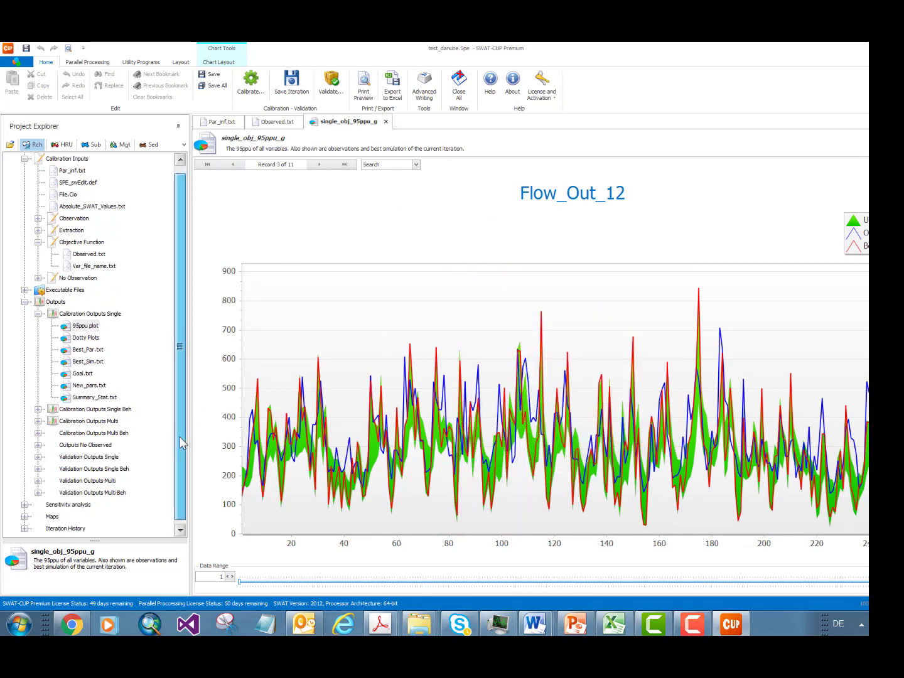
left_click(25, 504)
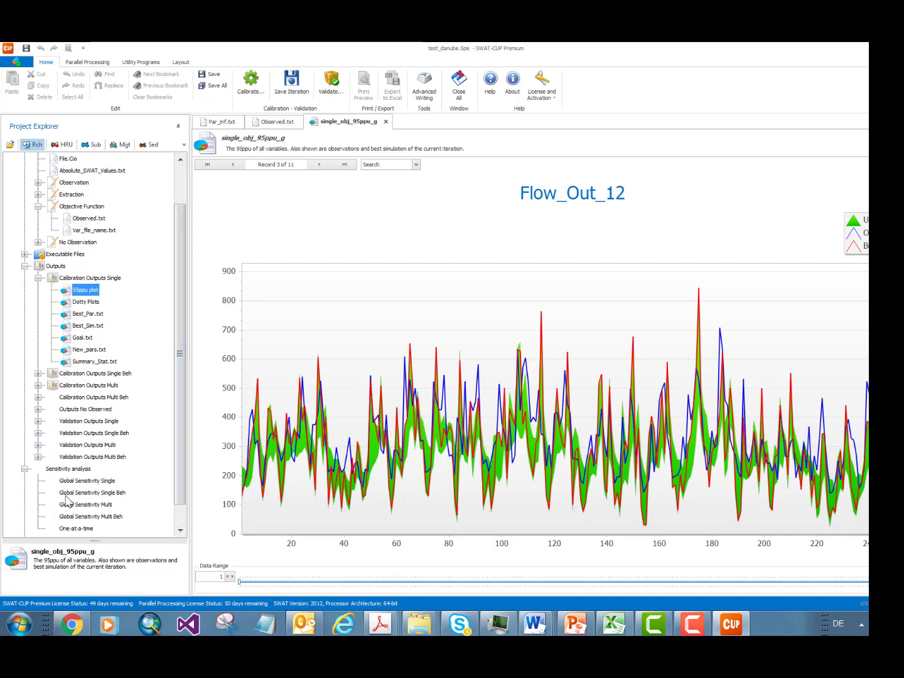
left_click(88, 482)
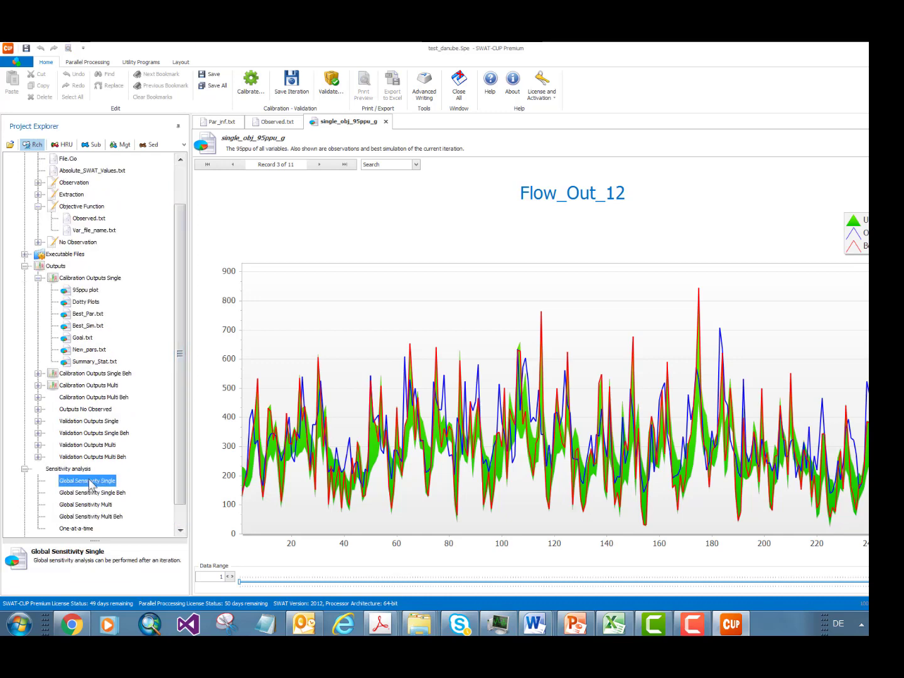
double_click(89, 482)
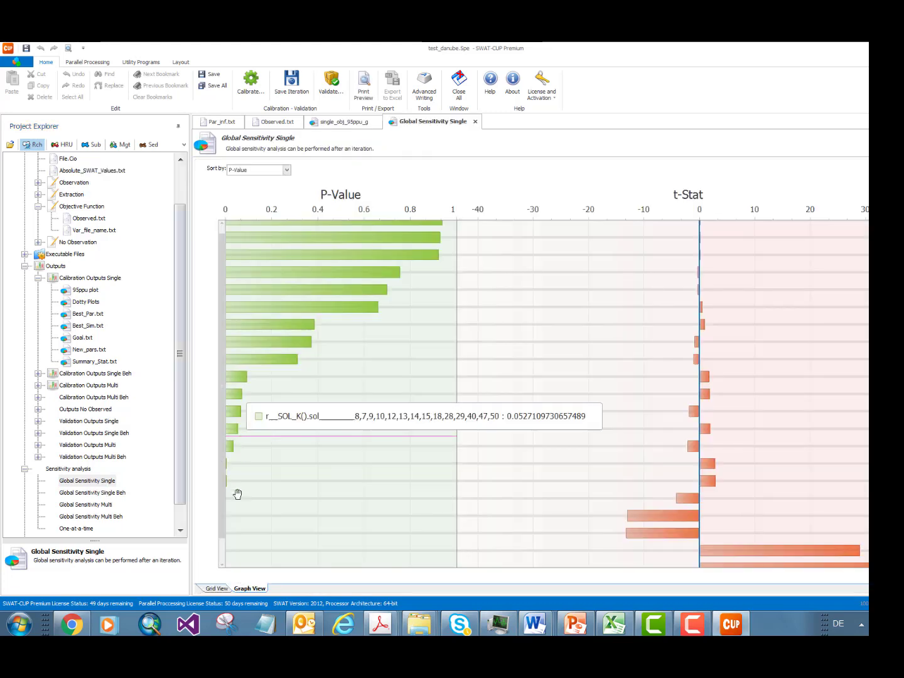
left_click(207, 590)
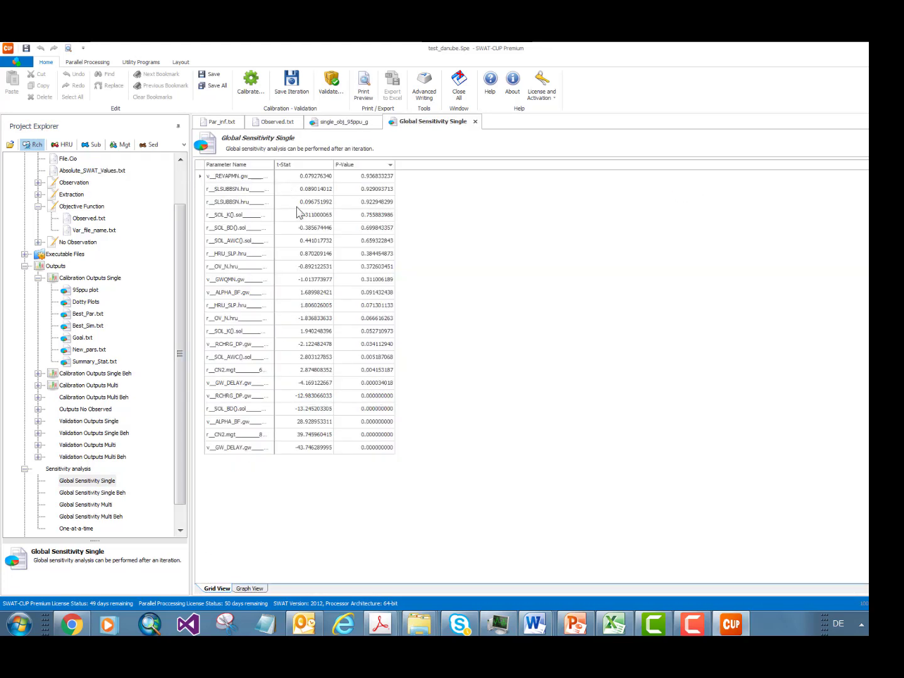
left_click(376, 166)
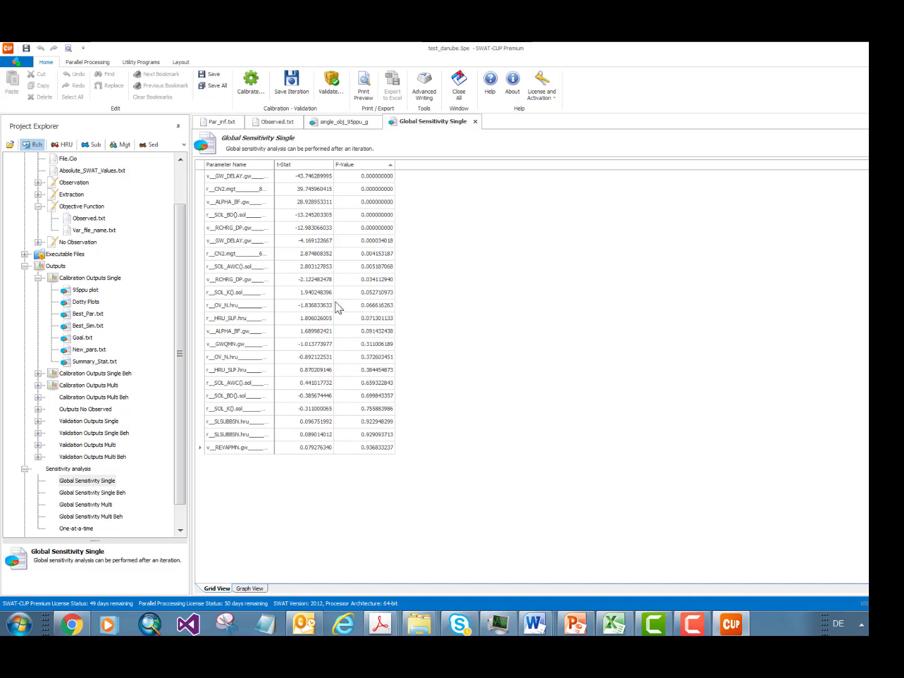
Set the objective function type in Observed.txt to 5 (NS) and save the file.
left_click_drag(178, 288, 180, 225)
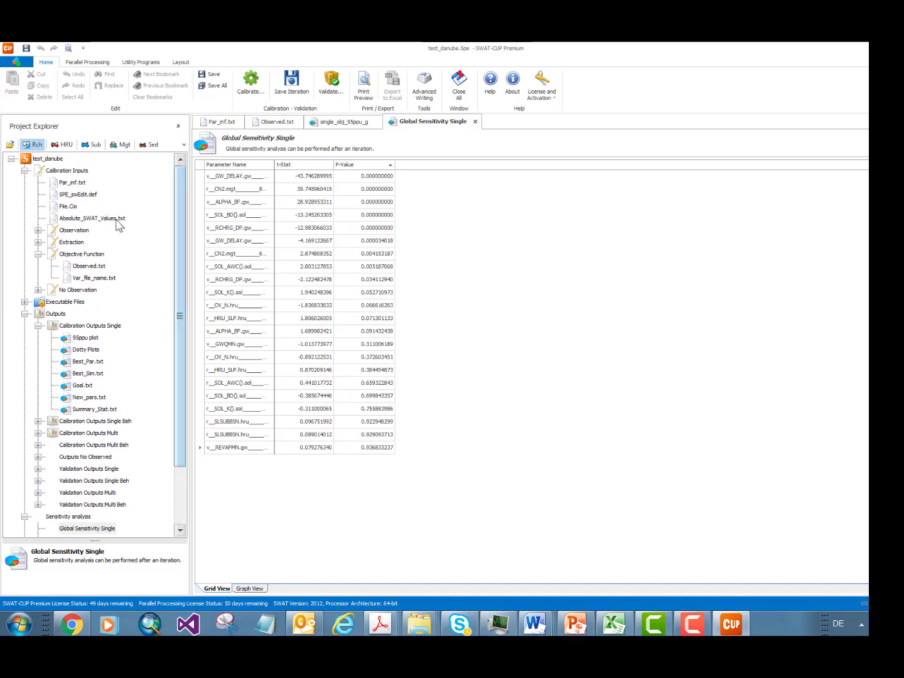
left_click(261, 124)
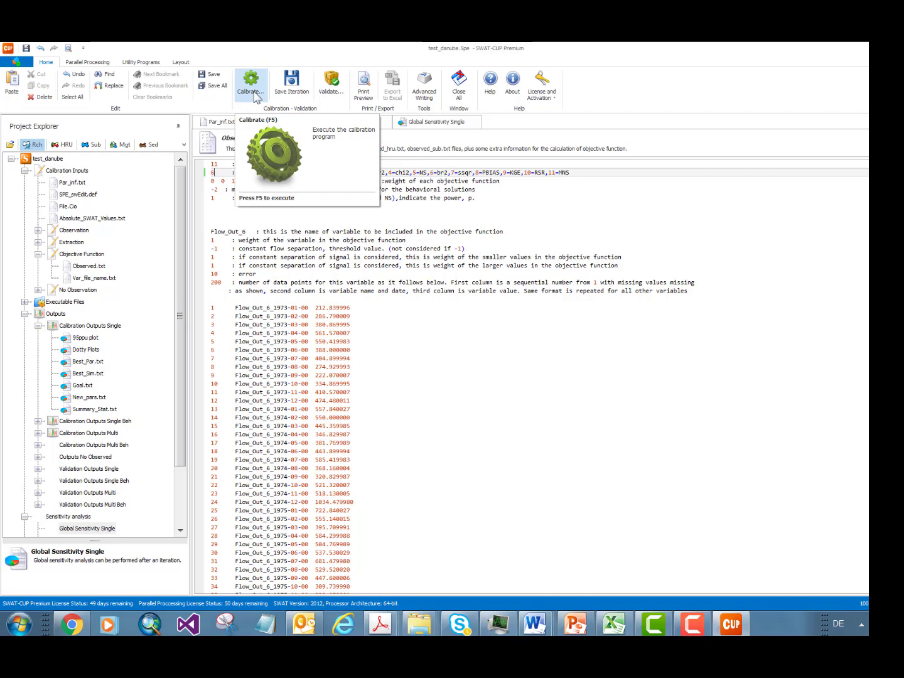
left_click(252, 93)
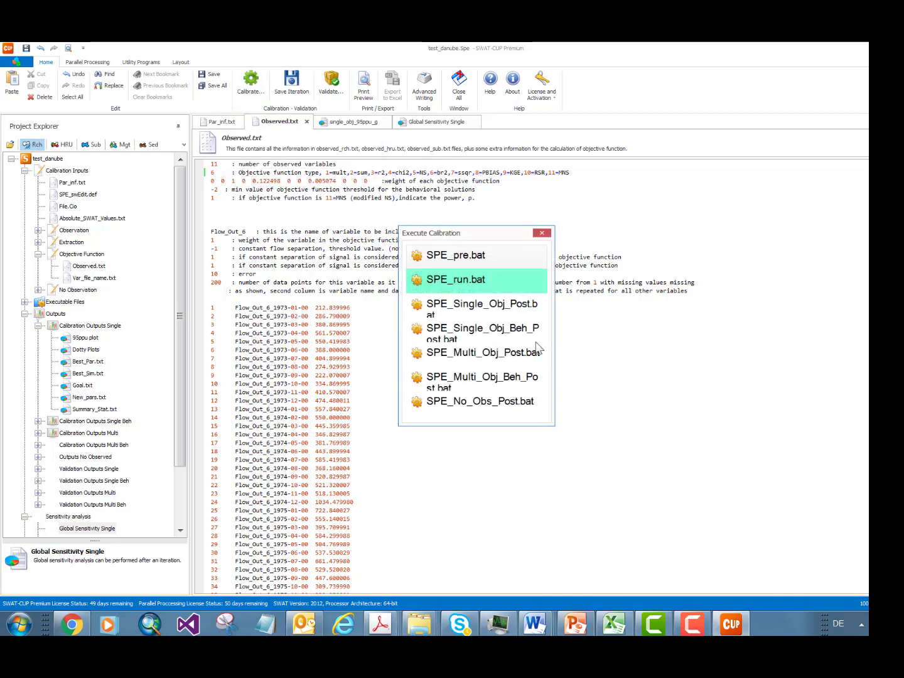
left_click(542, 233)
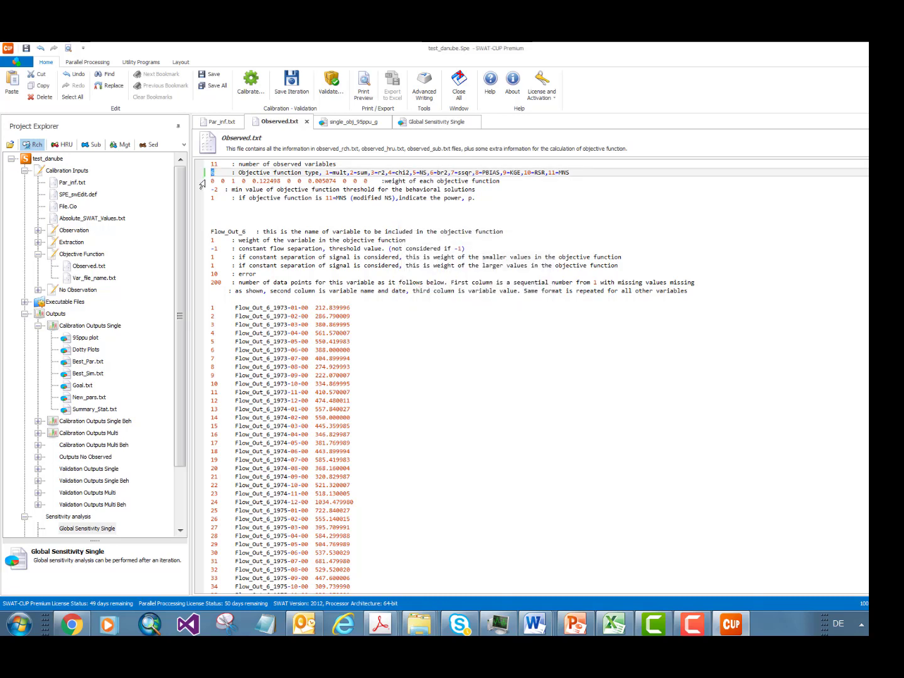
type("5")
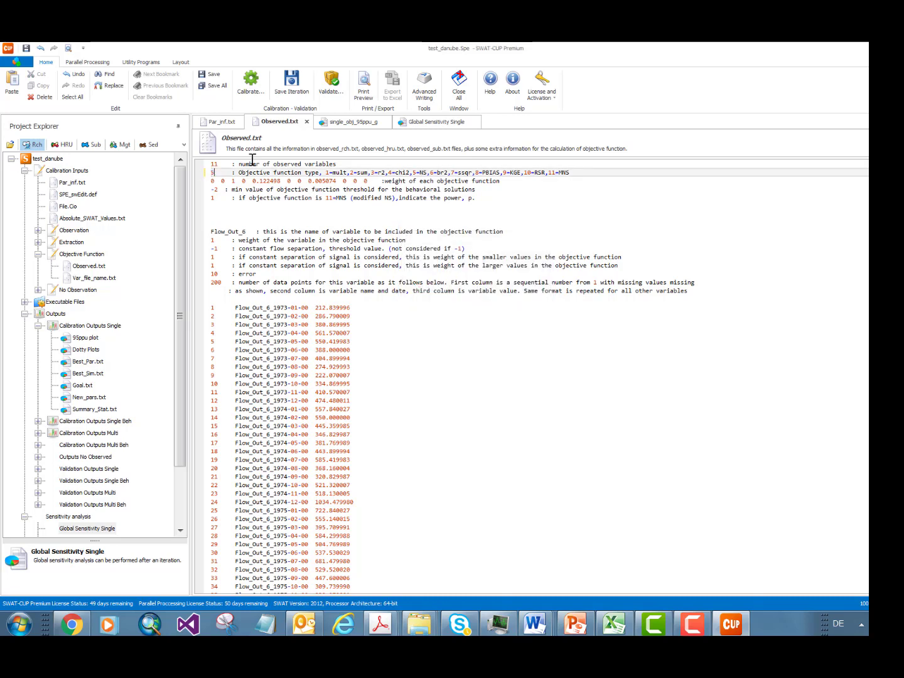
left_click(212, 77)
Close the open sensitivity and 95ppu results, rerun SPE_Single_Obj_Post.bat and dismiss its finished process window.
left_click(439, 123)
left_click(477, 122)
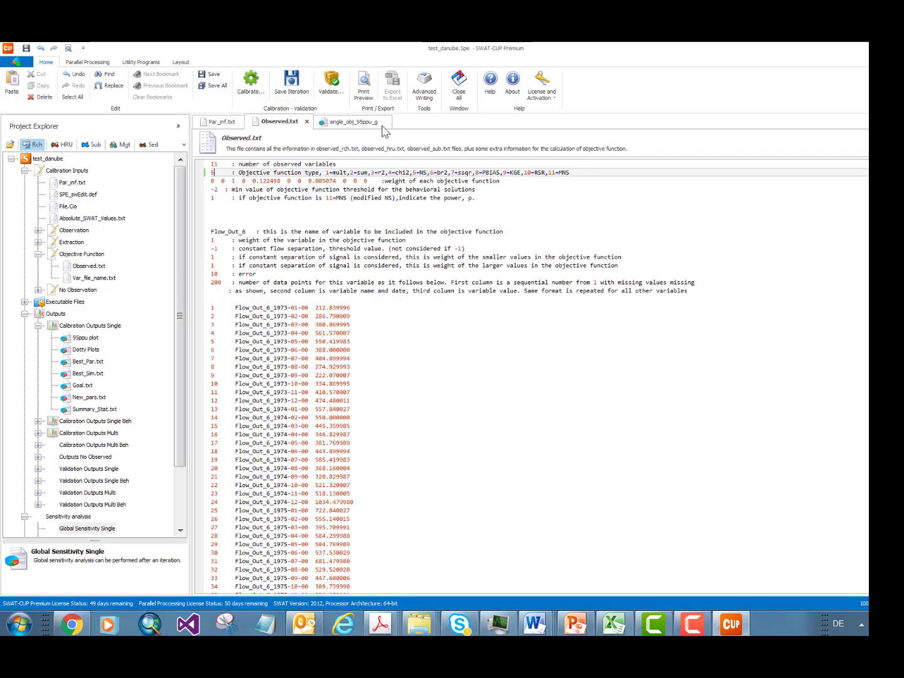
left_click(386, 122)
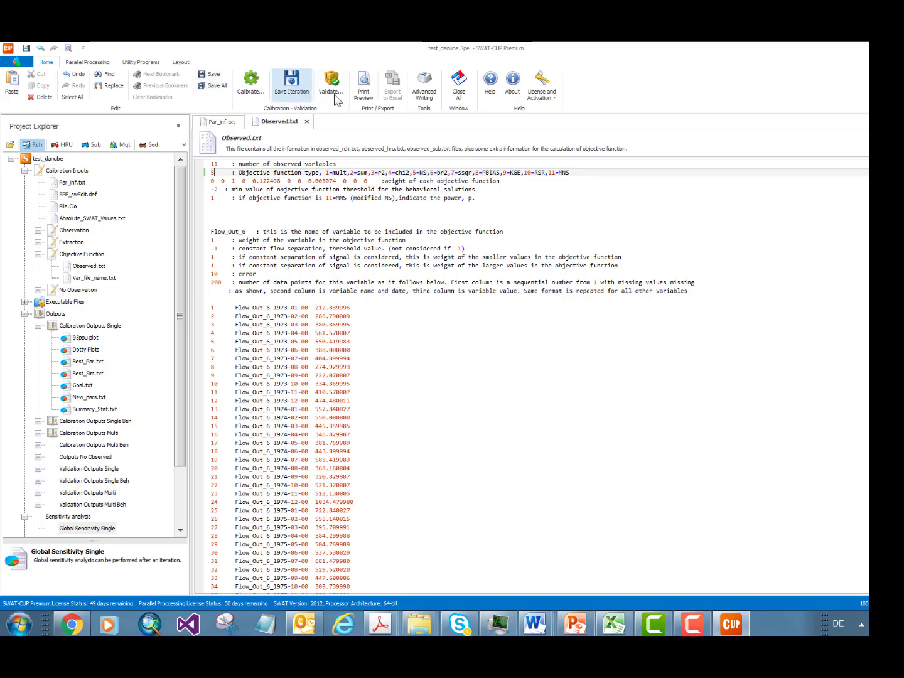
left_click(252, 86)
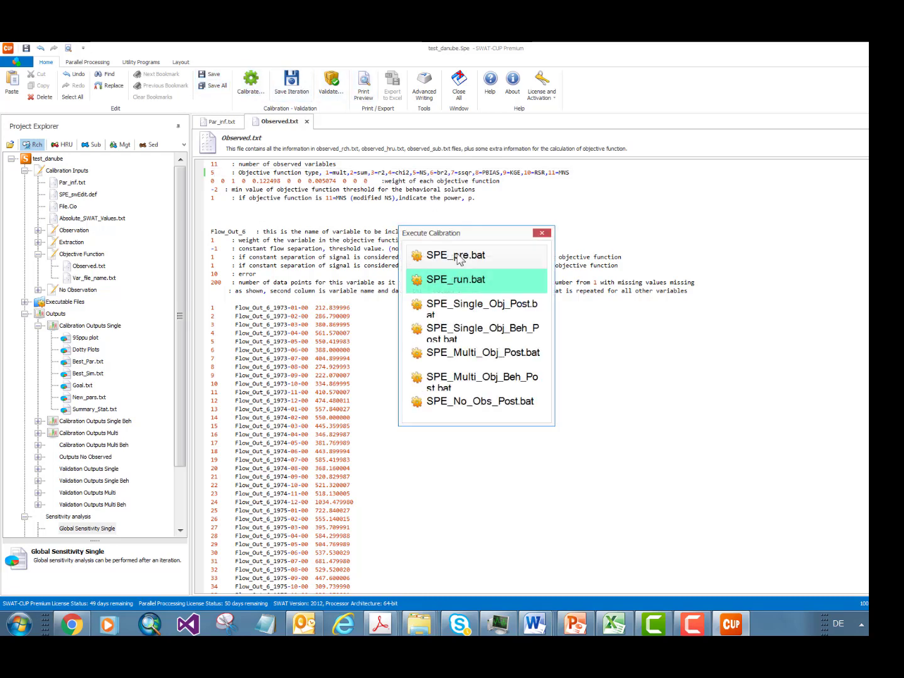
left_click(466, 309)
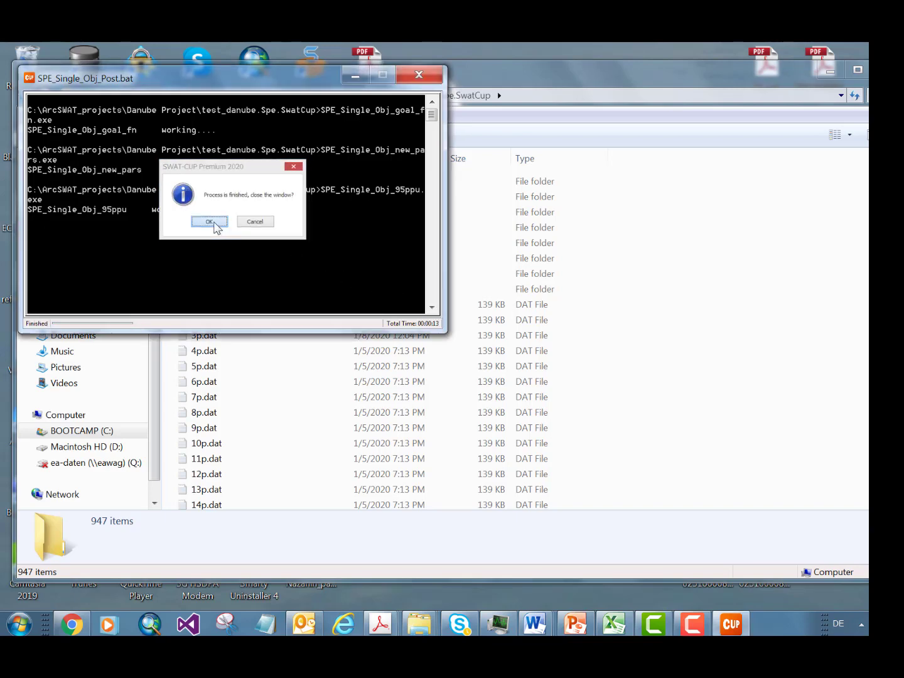
left_click(218, 225)
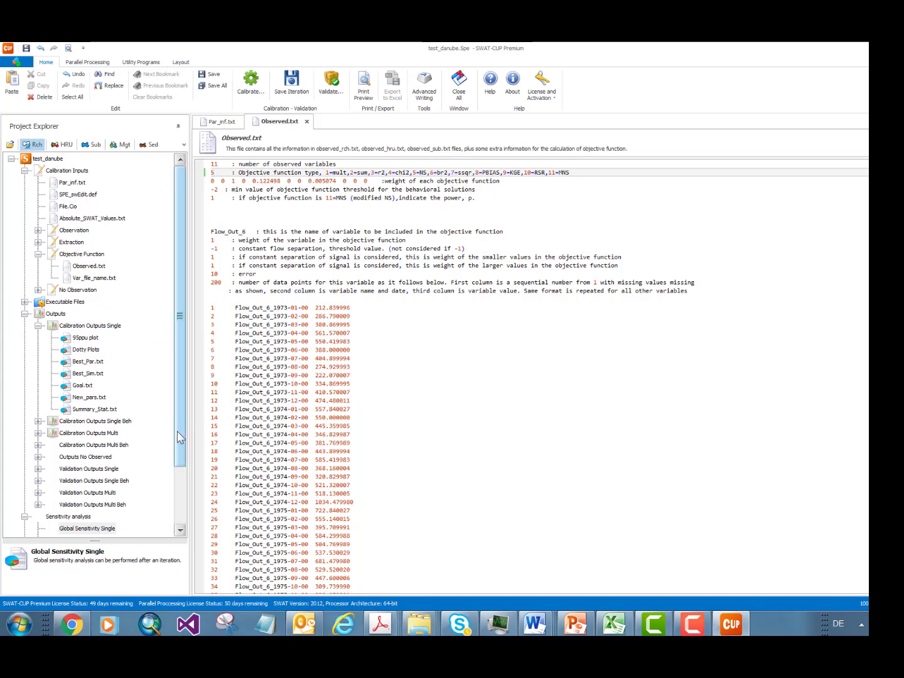
Open New_pars.txt from the single calibration outputs and copy all the suggested parameter rows.
double_click(93, 398)
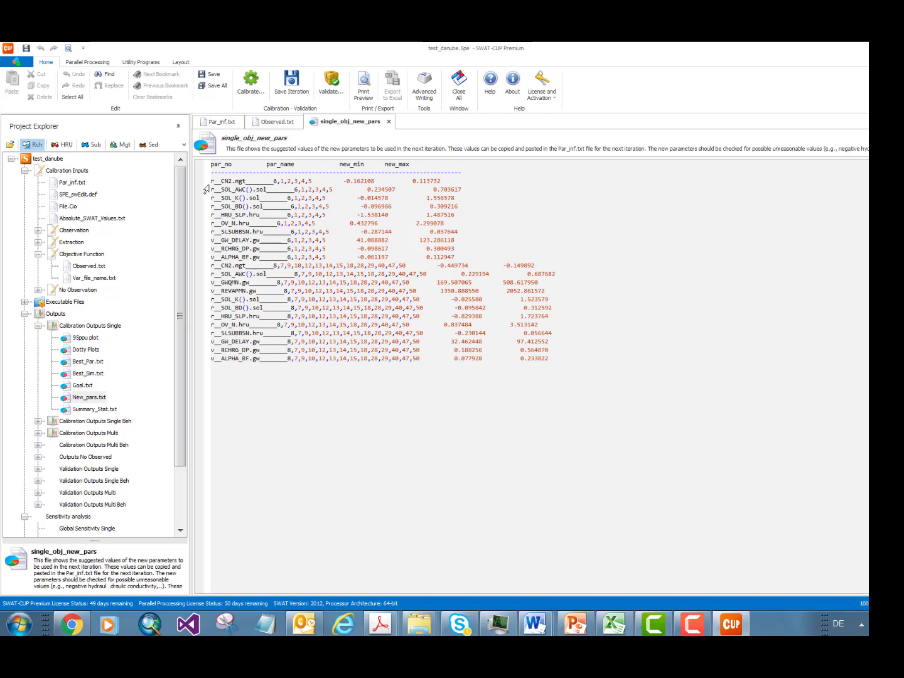
left_click_drag(211, 182, 568, 354)
right_click(298, 295)
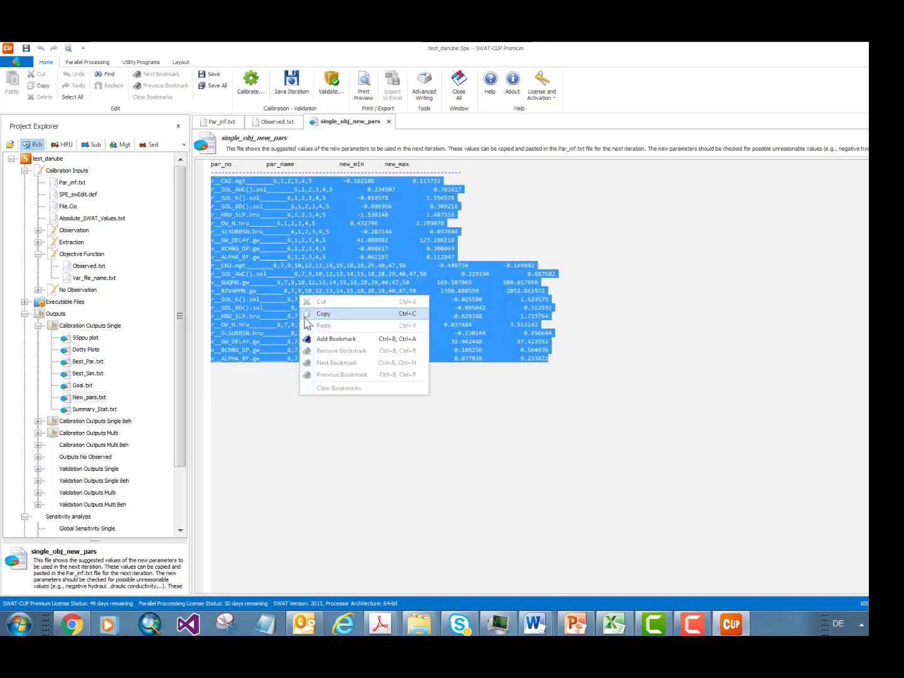
left_click(315, 314)
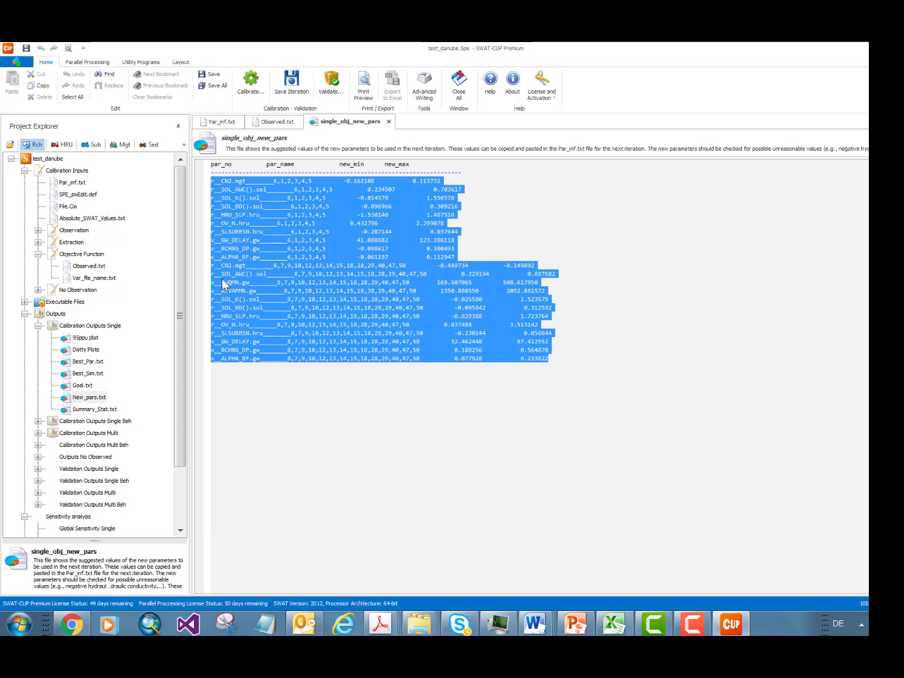
Paste the copied parameter rows above the old ranges in Par_inf.txt and separate the two subbasin groups with a blank line.
double_click(71, 183)
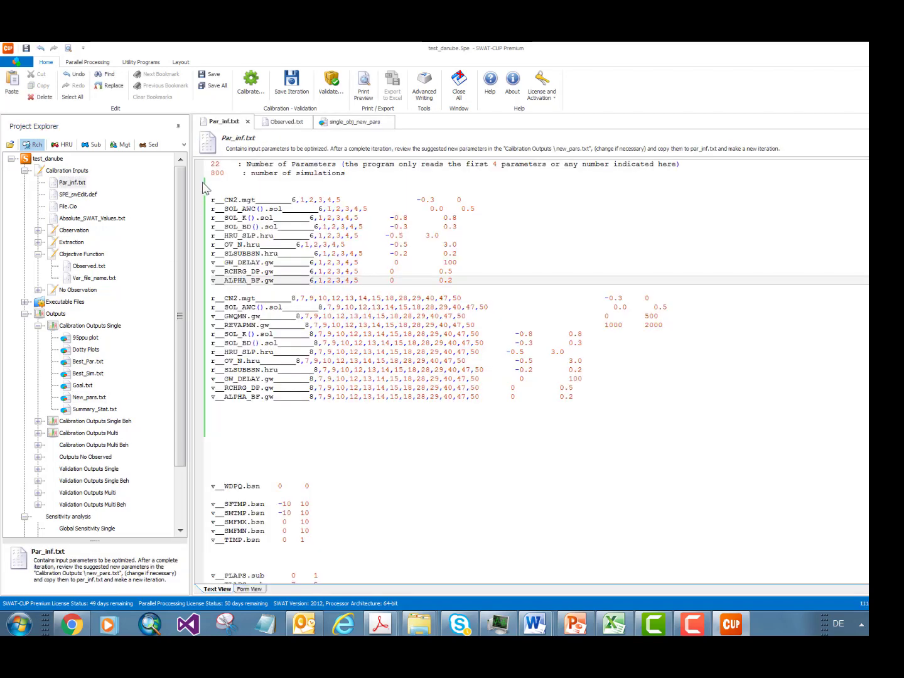
left_click(212, 183)
key("Return")
key("Return")
key("Return")
key("Return")
key("Return")
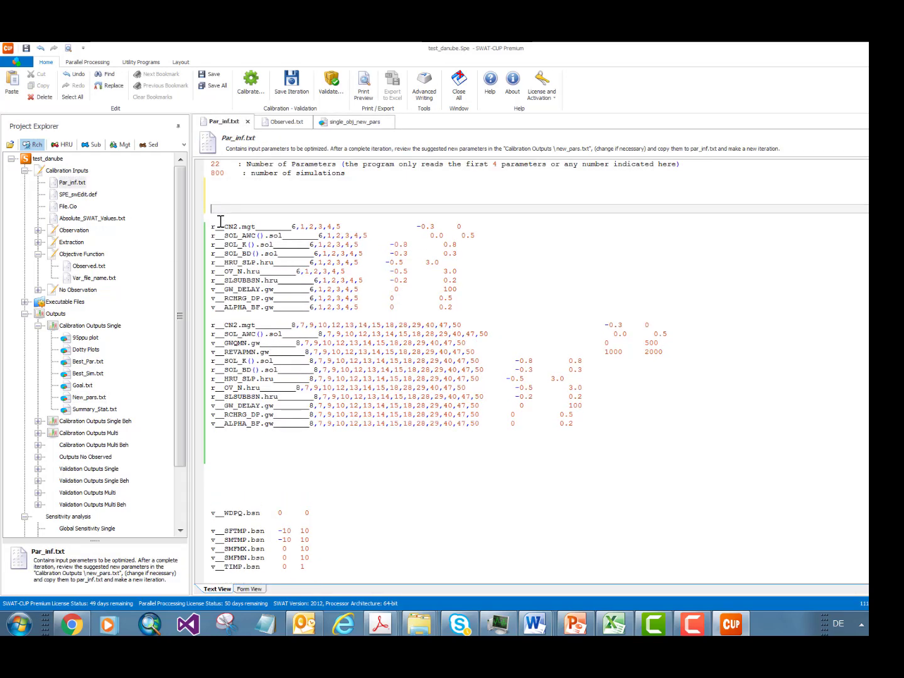
right_click(212, 205)
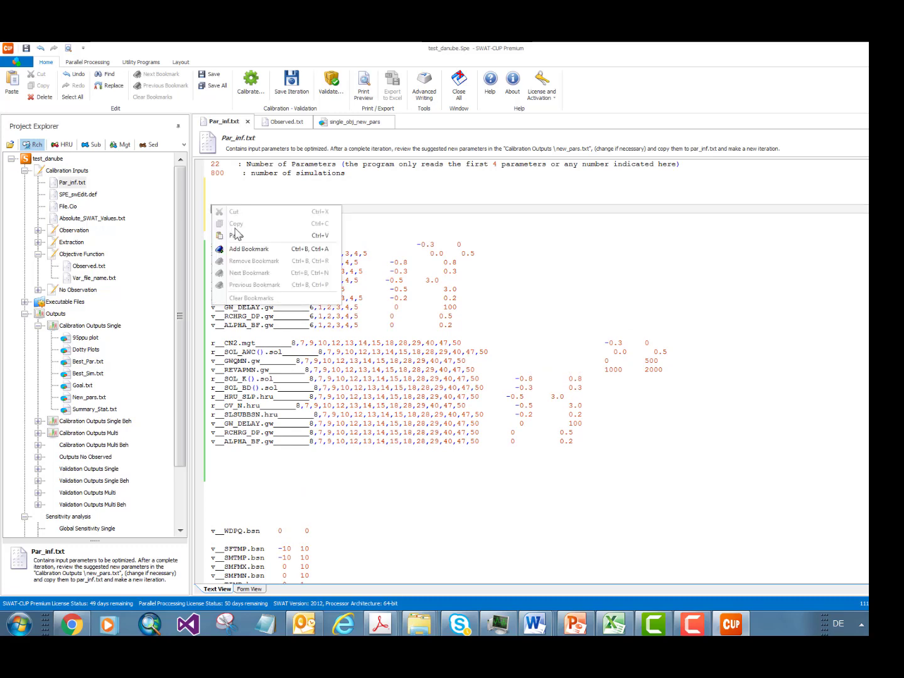
left_click(247, 235)
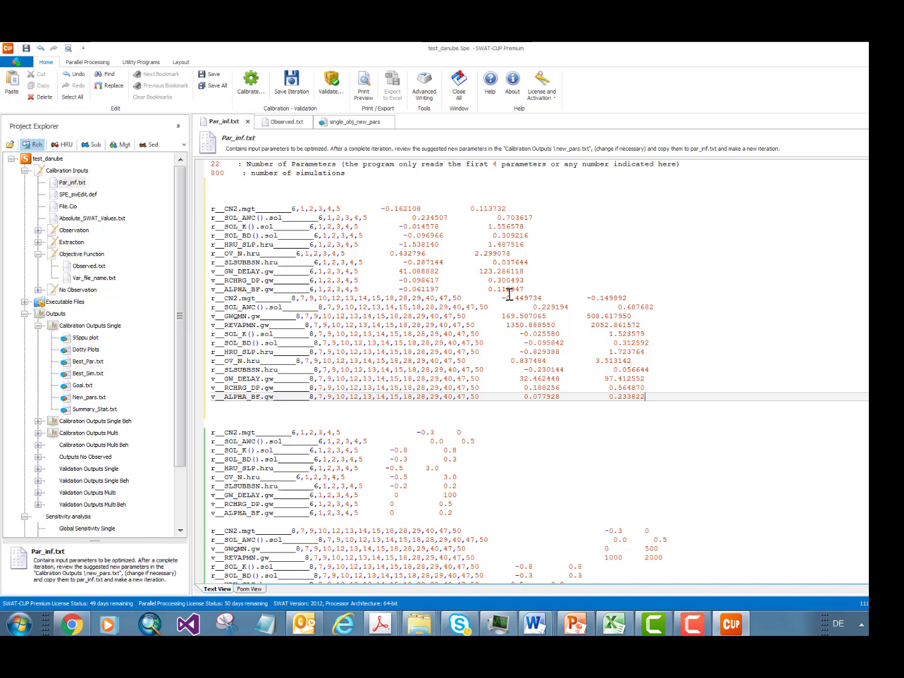
left_click(541, 290)
key("Return")
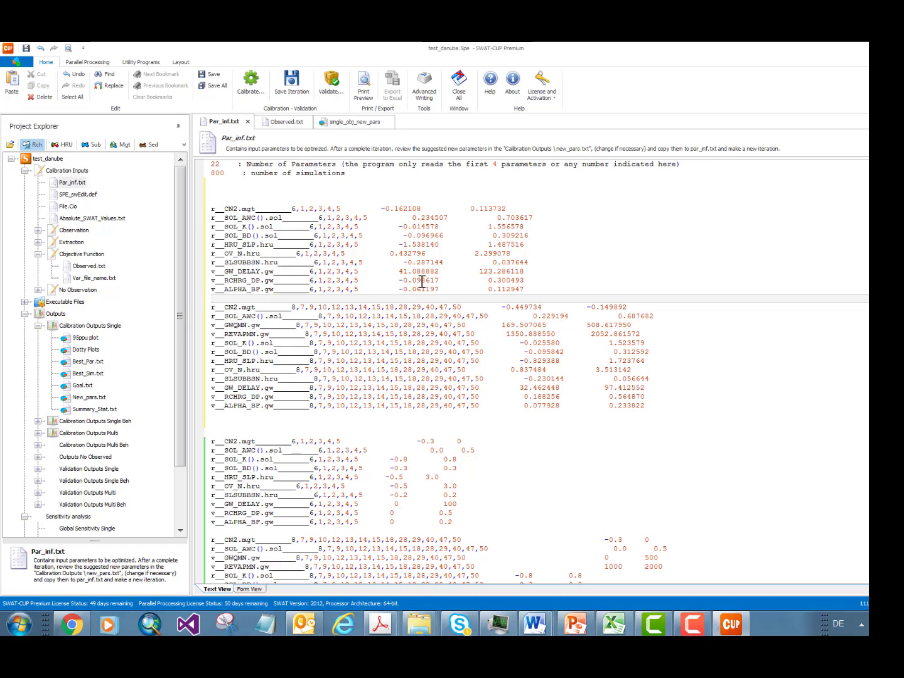
Round the new r__CN2.mgt range for subbasins 6,1,2,3,4,5 to -0.2 and 0.2.
left_click(418, 208)
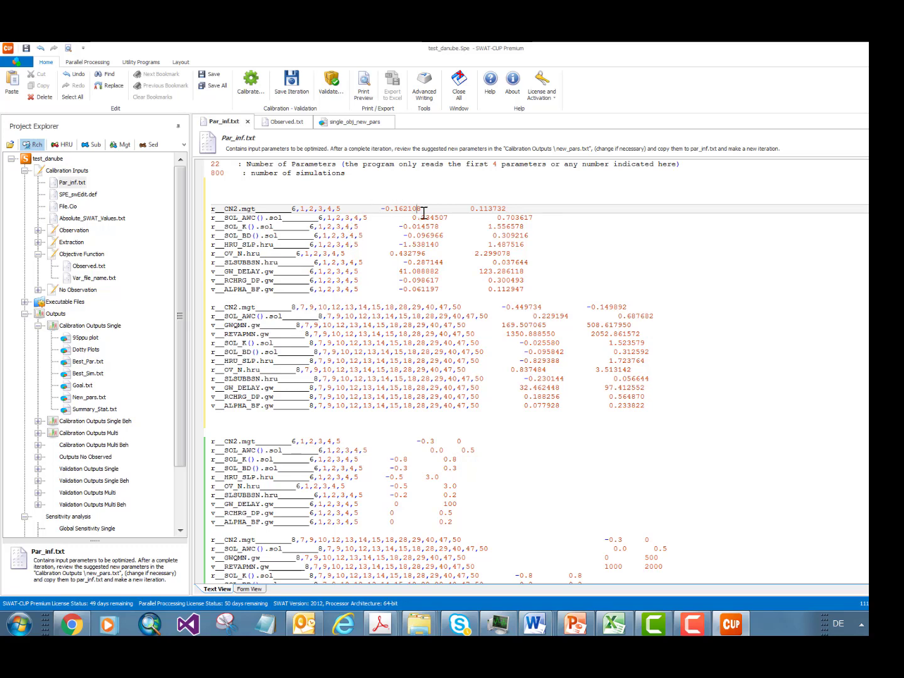
left_click(404, 209)
key("Up")
key("Up")
key("Down")
key("Down")
key("BackSpace")
key("BackSpace")
key("BackSpace")
key("BackSpace")
key("BackSpace")
key("BackSpace")
type("2")
key("Right")
key("Right")
key("Right")
key("BackSpace")
key("BackSpace")
key("BackSpace")
key("BackSpace")
key("BackSpace")
key("BackSpace")
type("2")
Round the new r__SOL_AWC().sol range for subbasins 6,1,2,3,4,5 to 0.2 and 0.71.
key("Down")
key("Left")
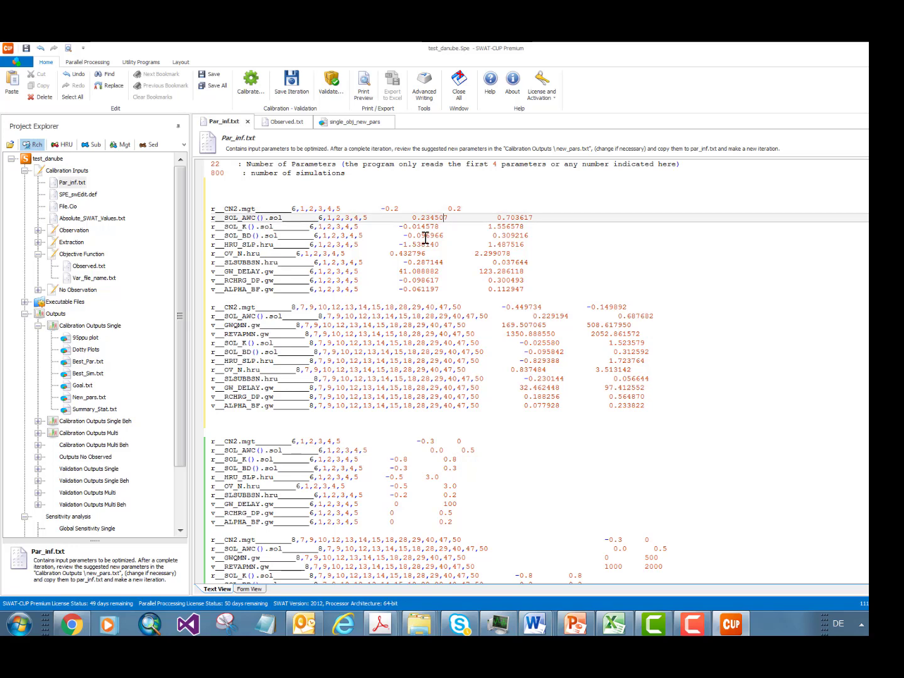
key("Right")
key("BackSpace")
key("BackSpace")
key("BackSpace")
key("BackSpace")
key("BackSpace")
key("BackSpace")
type("2")
key("BackSpace")
key("BackSpace")
key("BackSpace")
key("BackSpace")
type("8")
key("Down")
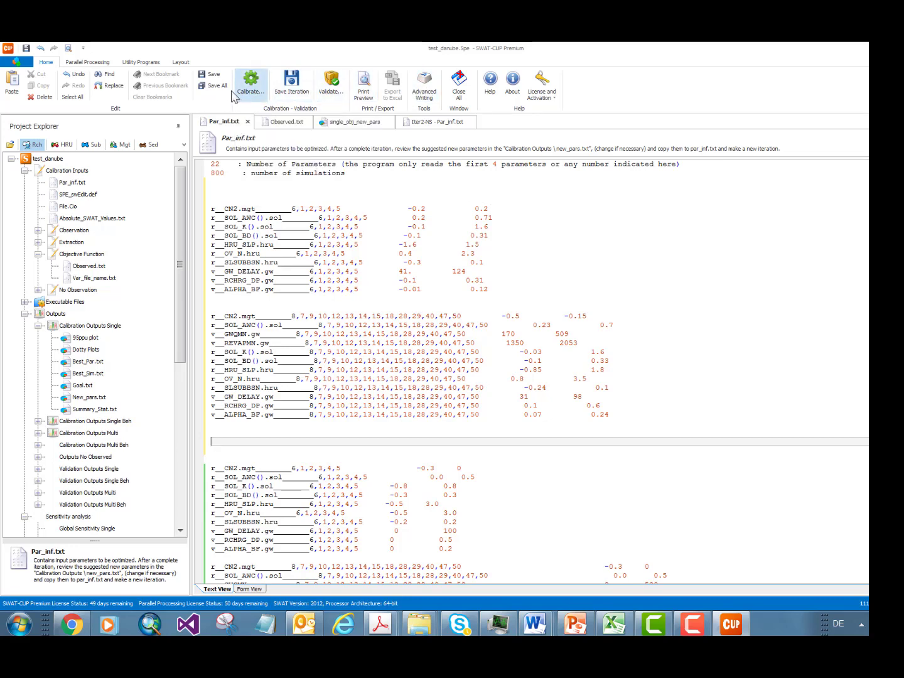
Close all the open project files, including Par_inf.txt and the Iter2-NS copy.
left_click(456, 88)
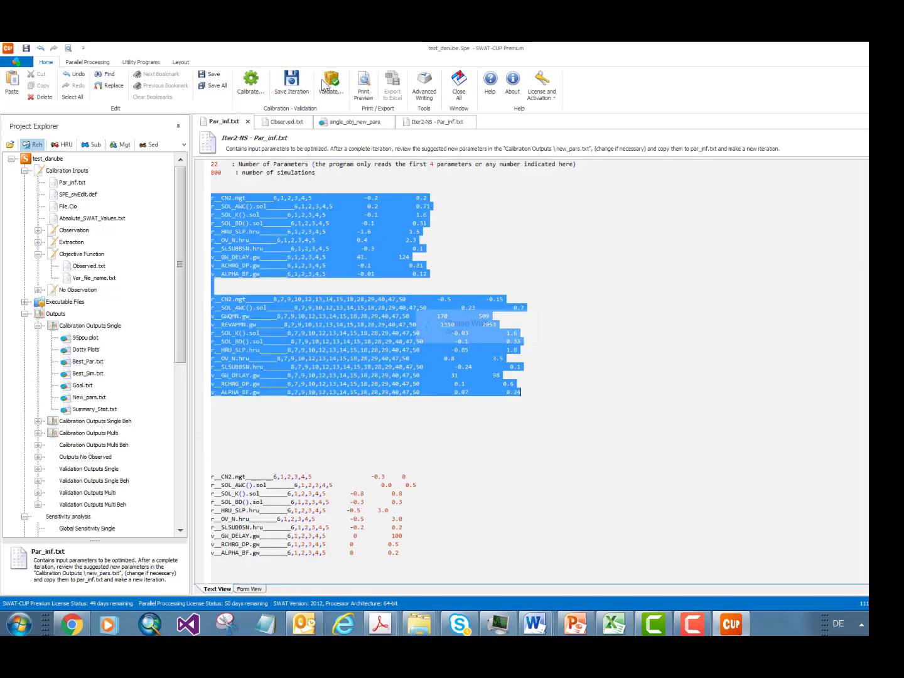